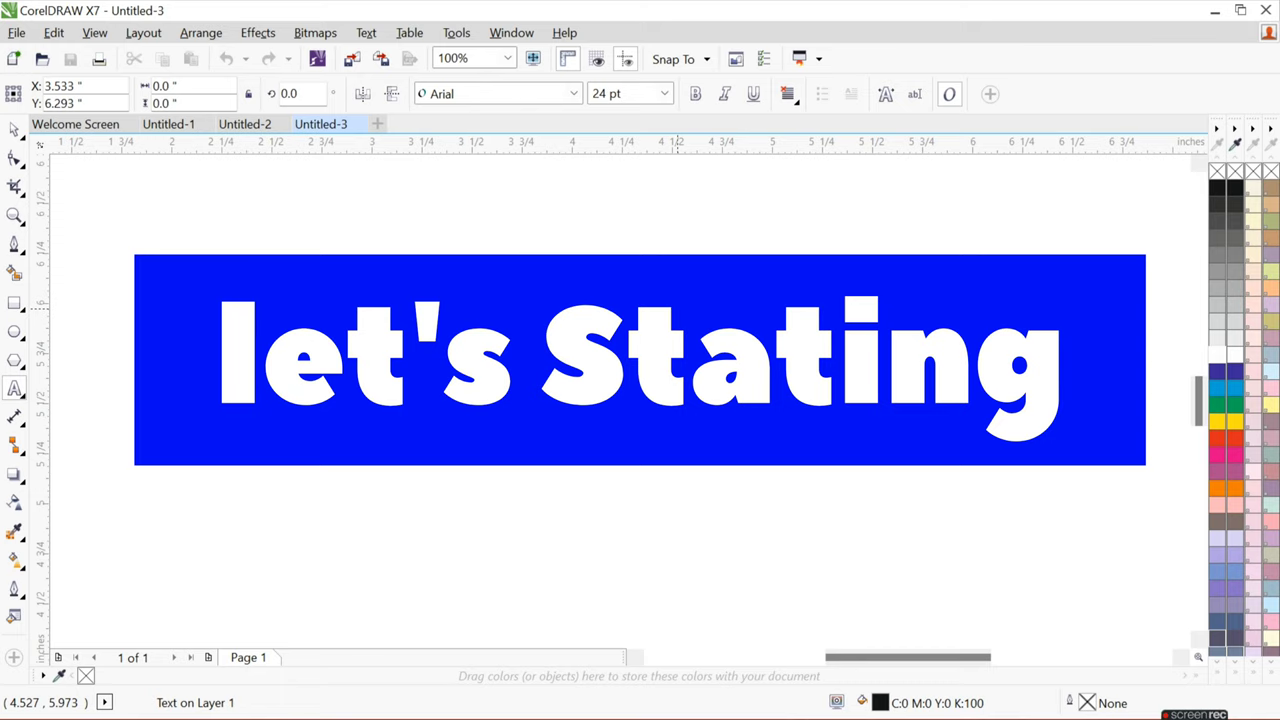
Add the artistic text letter B in Arial, enlarge it to about 196.8 pt and shift it slightly left and up.
{"action": "type", "text": "B"}
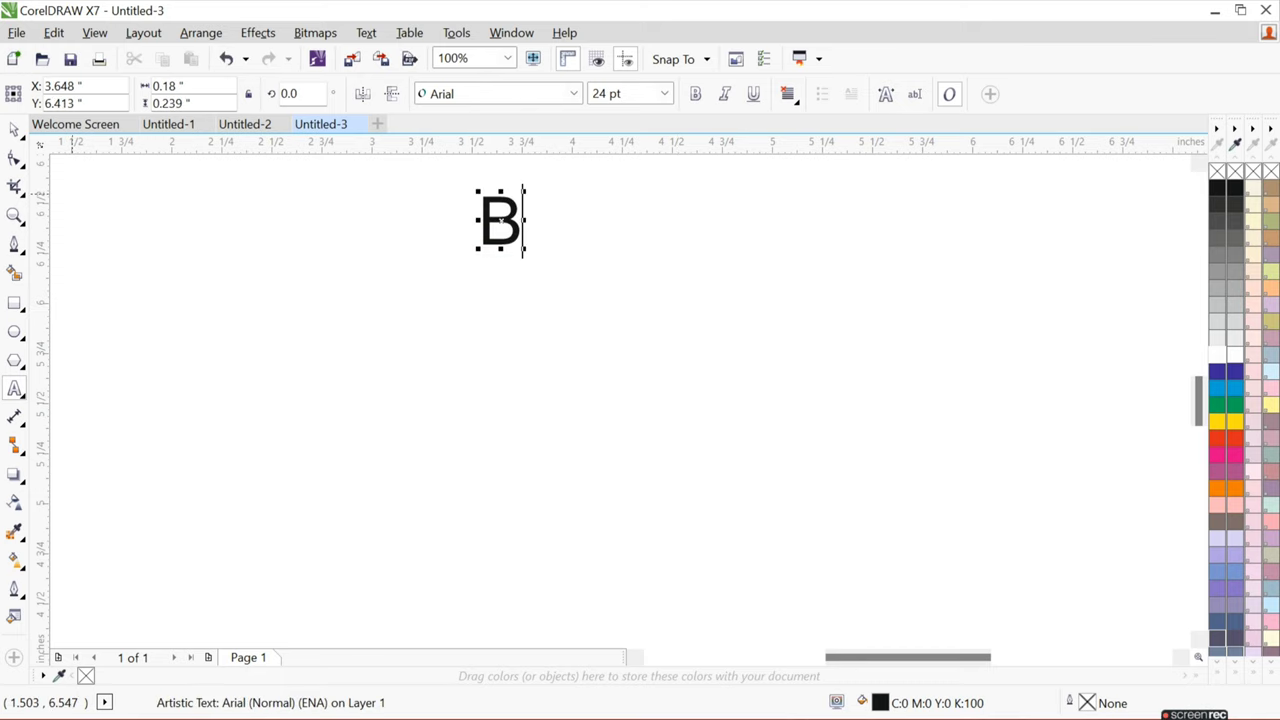
{"action": "left_click", "coordinate": [14, 128]}
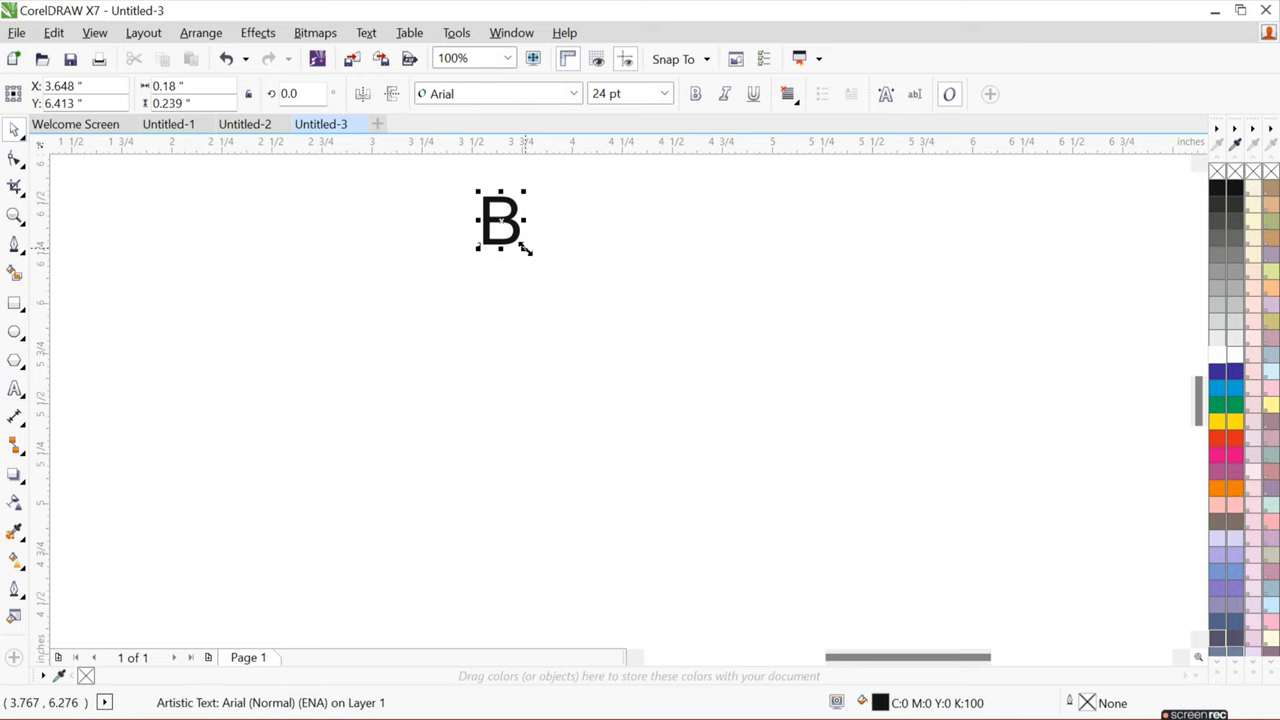
{"action": "left_click_drag", "start_coordinate": [525, 249], "coordinate": [787, 642]}
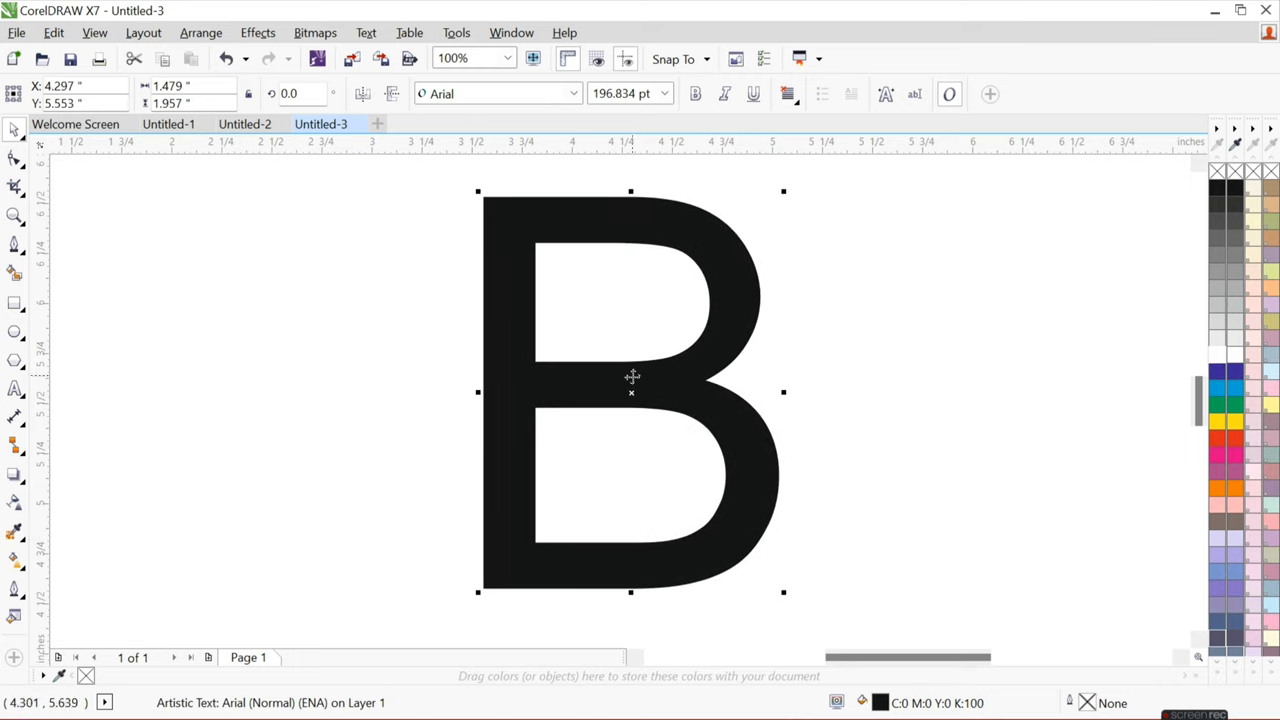
{"action": "left_click_drag", "start_coordinate": [631, 389], "coordinate": [600, 386]}
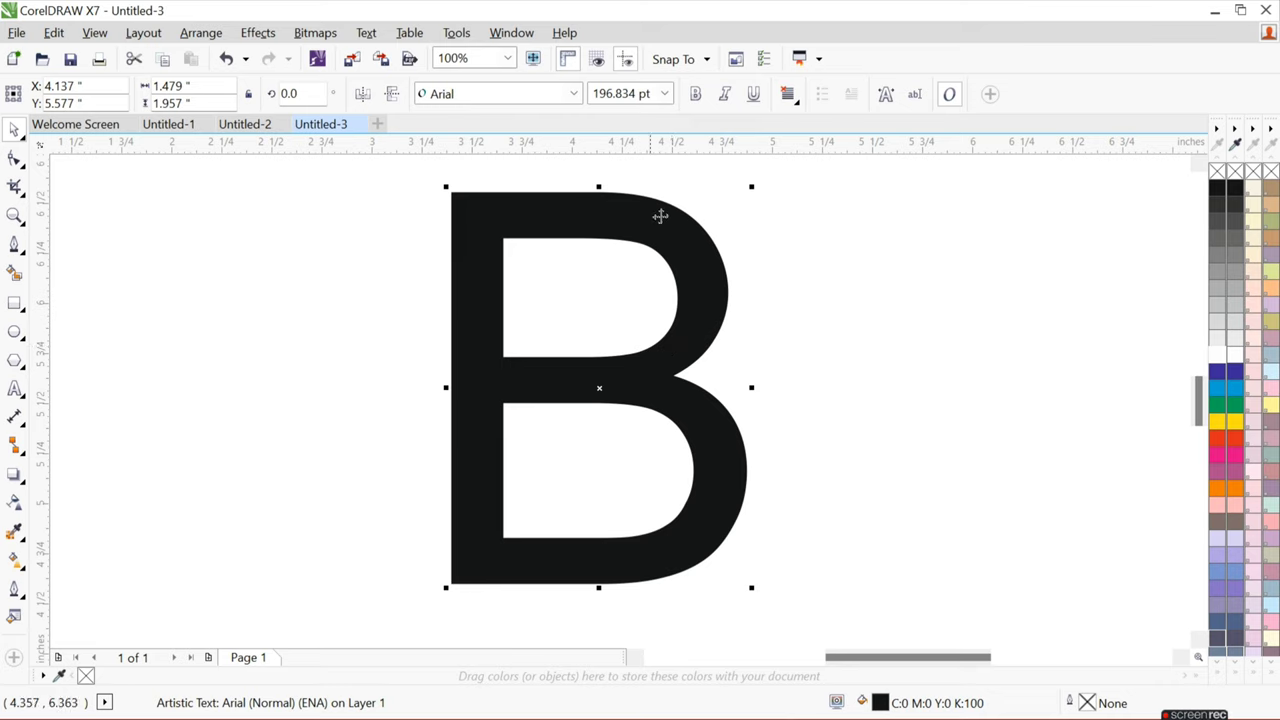
Make the letter B italic and convert it to curves.
{"action": "left_click", "coordinate": [726, 96]}
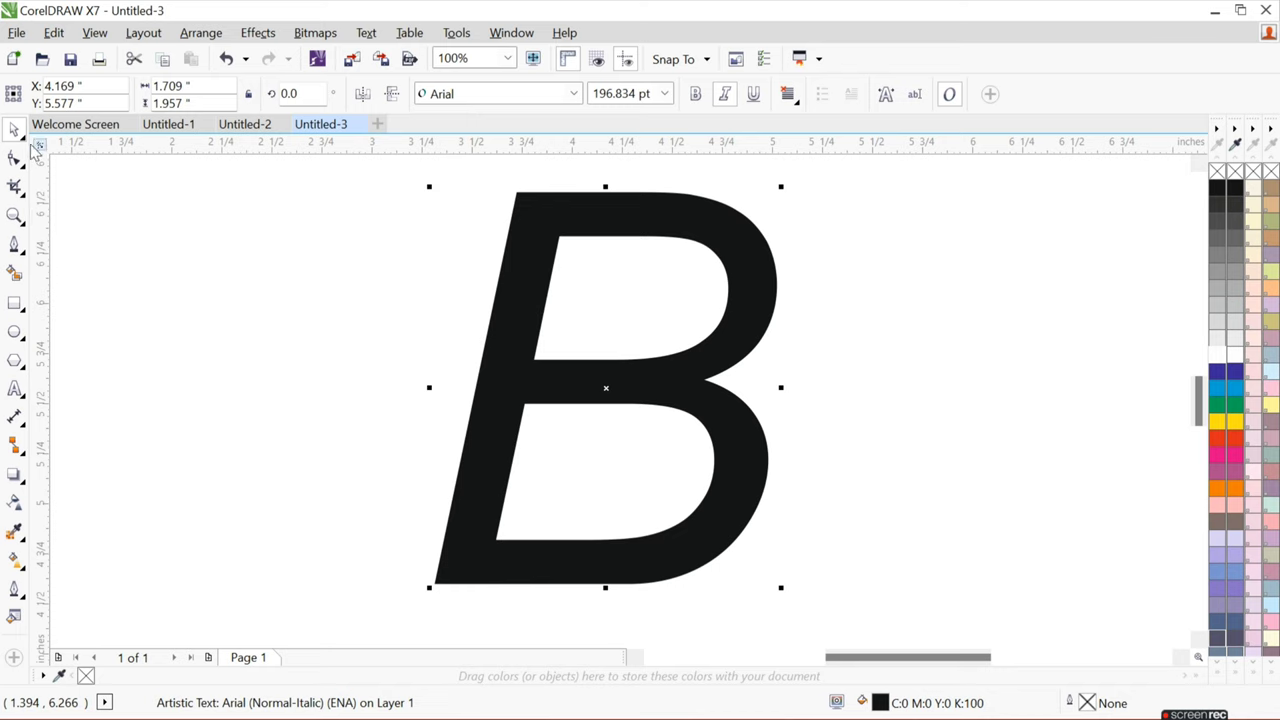
{"action": "left_click", "coordinate": [218, 34]}
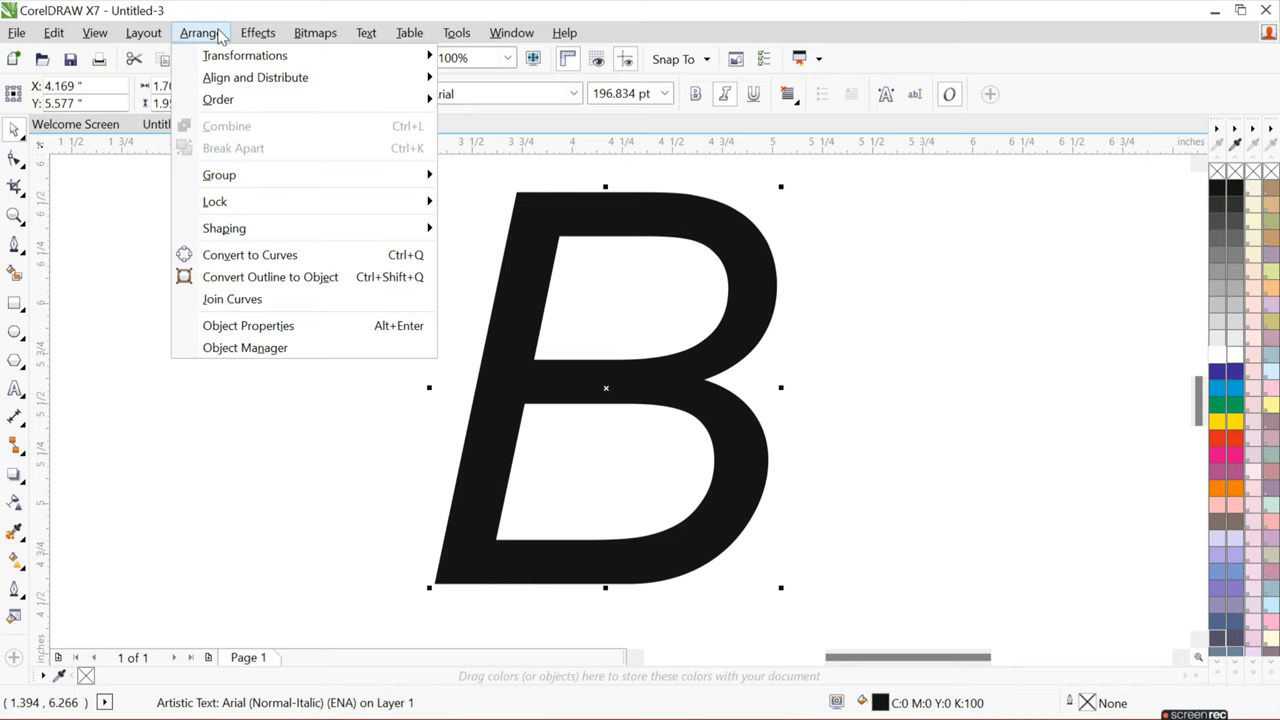
{"action": "left_click", "coordinate": [245, 258]}
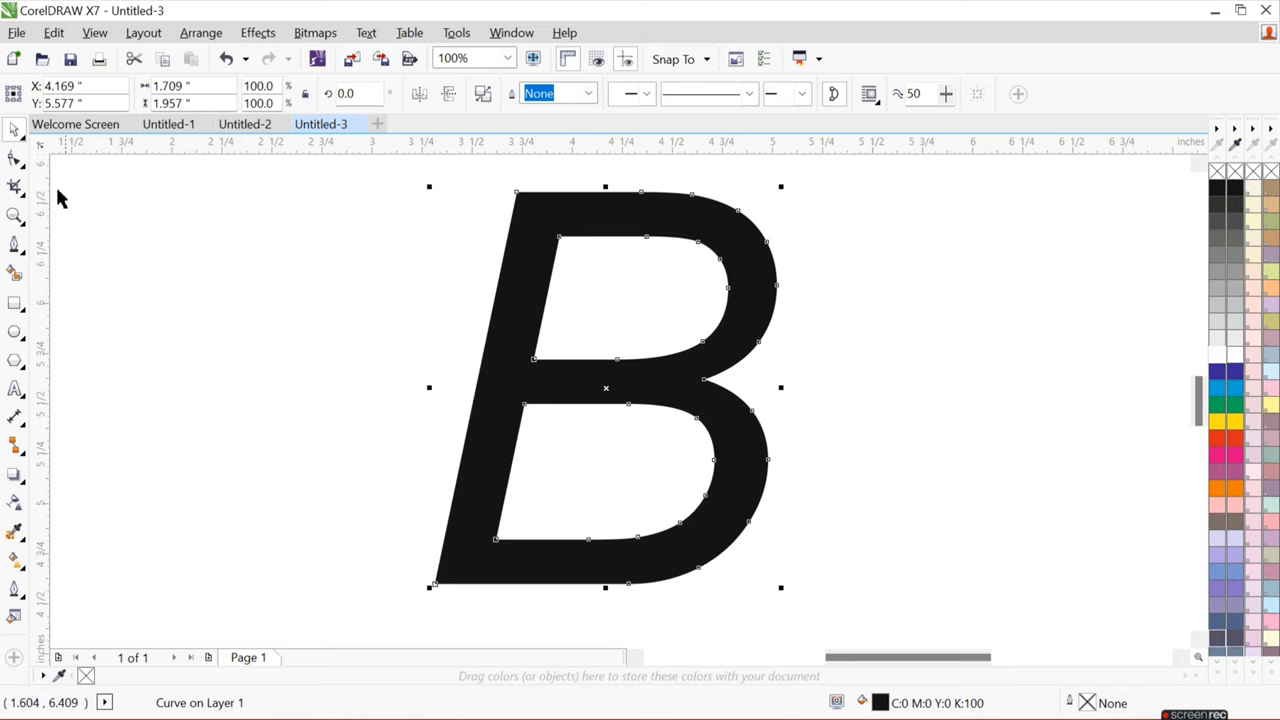
Delete all the nodes of the B's upper inner opening so that part is filled solid.
{"action": "key", "text": "F10"}
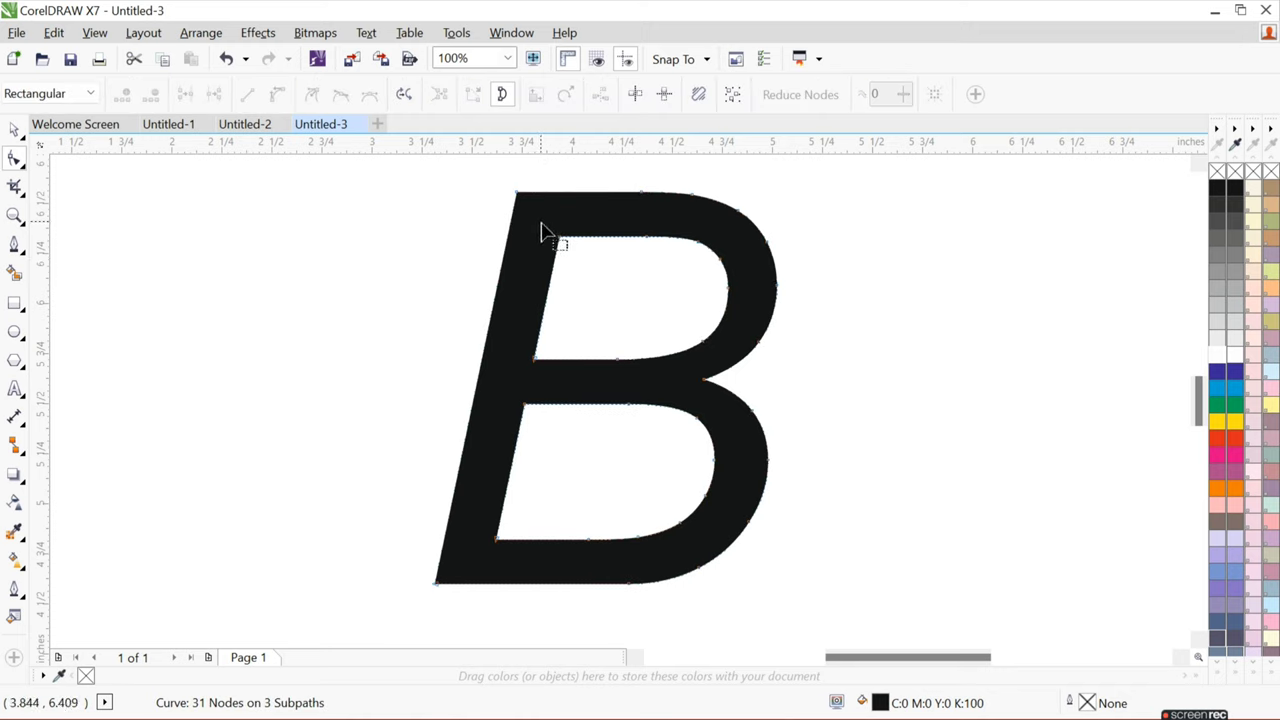
{"action": "left_click_drag", "start_coordinate": [541, 222], "coordinate": [737, 366]}
{"action": "left_click_drag", "start_coordinate": [533, 212], "coordinate": [735, 365]}
{"action": "key", "text": "Delete"}
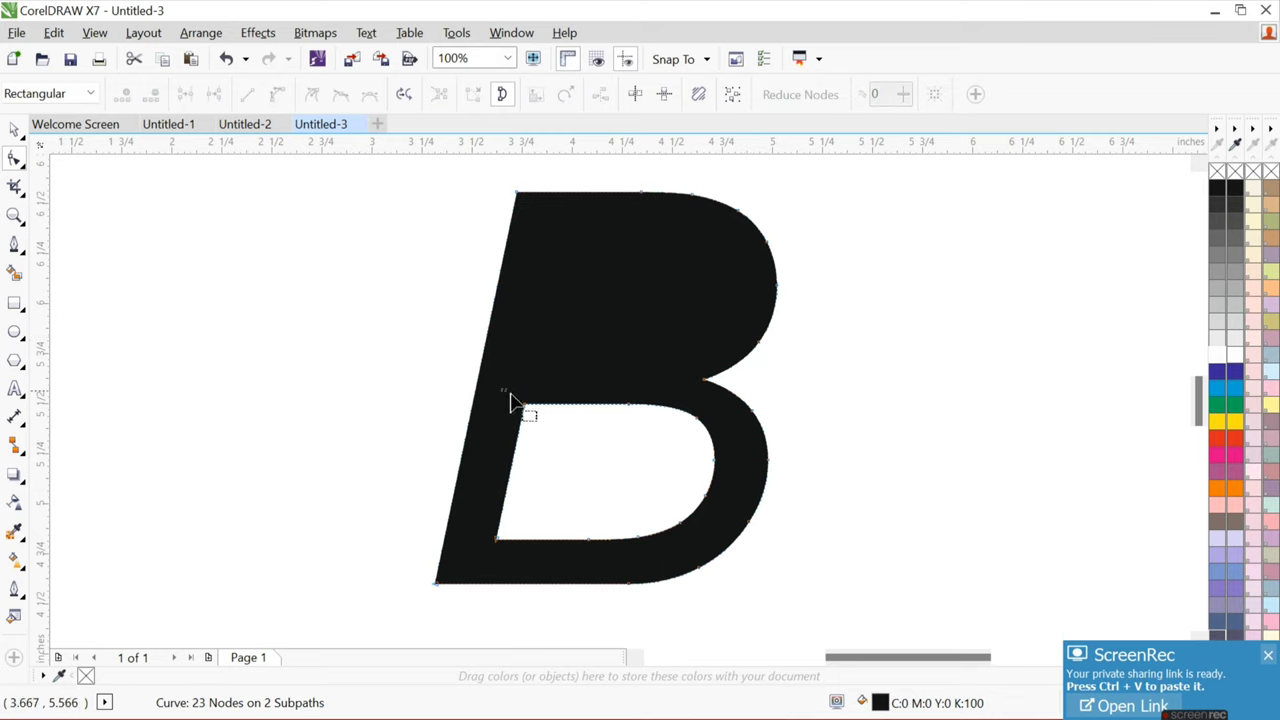
Delete the nodes of the B's lower inner opening together with the notch node between the two bowls.
{"action": "left_click_drag", "start_coordinate": [501, 389], "coordinate": [729, 545]}
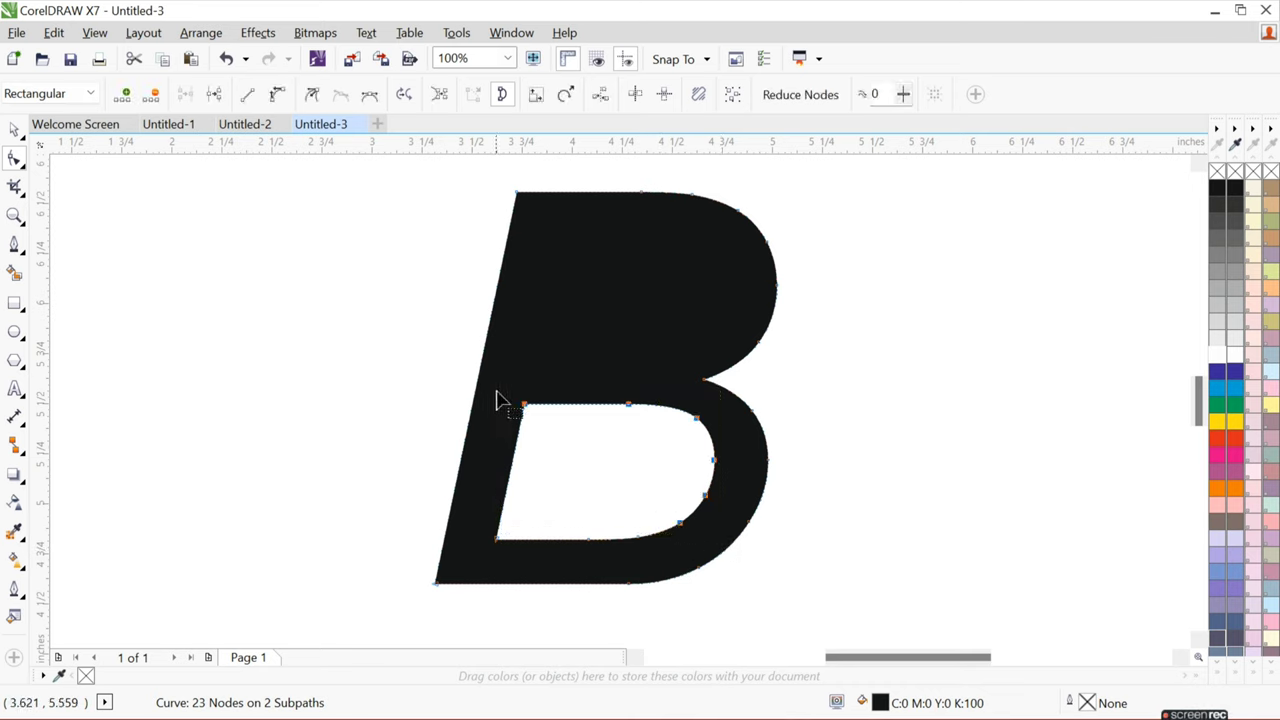
{"action": "left_click_drag", "start_coordinate": [491, 379], "coordinate": [720, 551]}
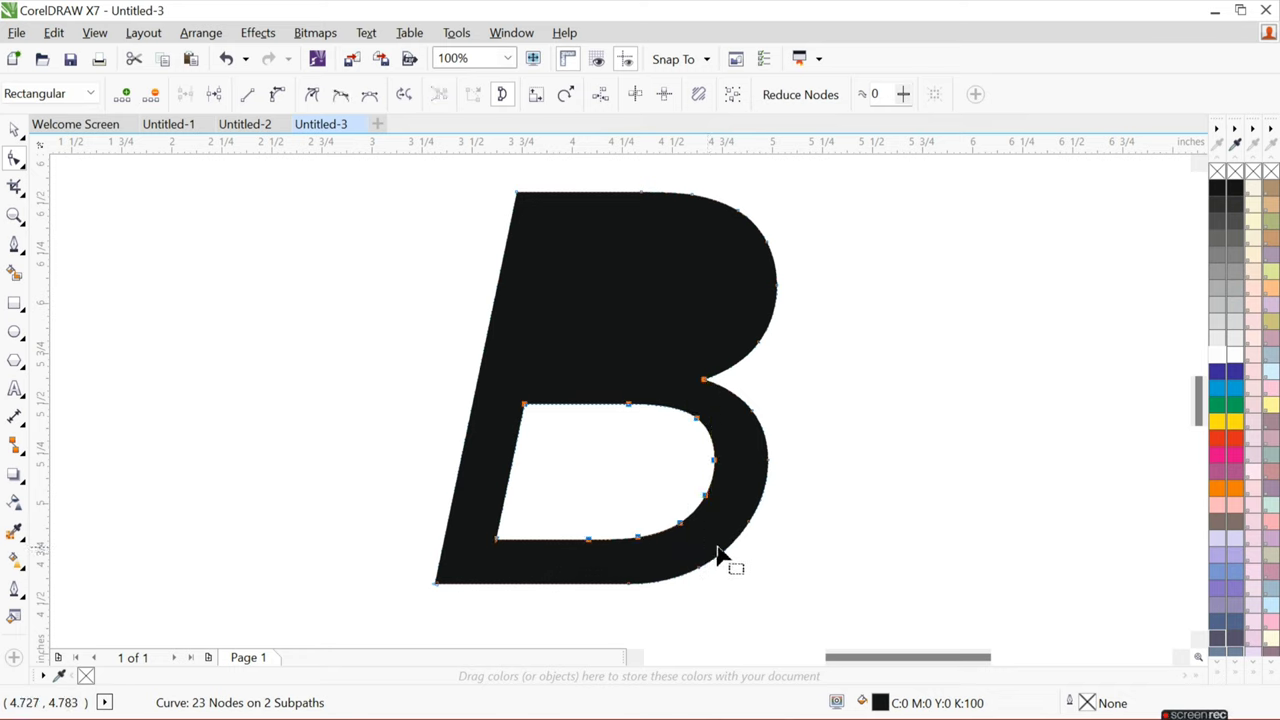
{"action": "key", "text": "Delete"}
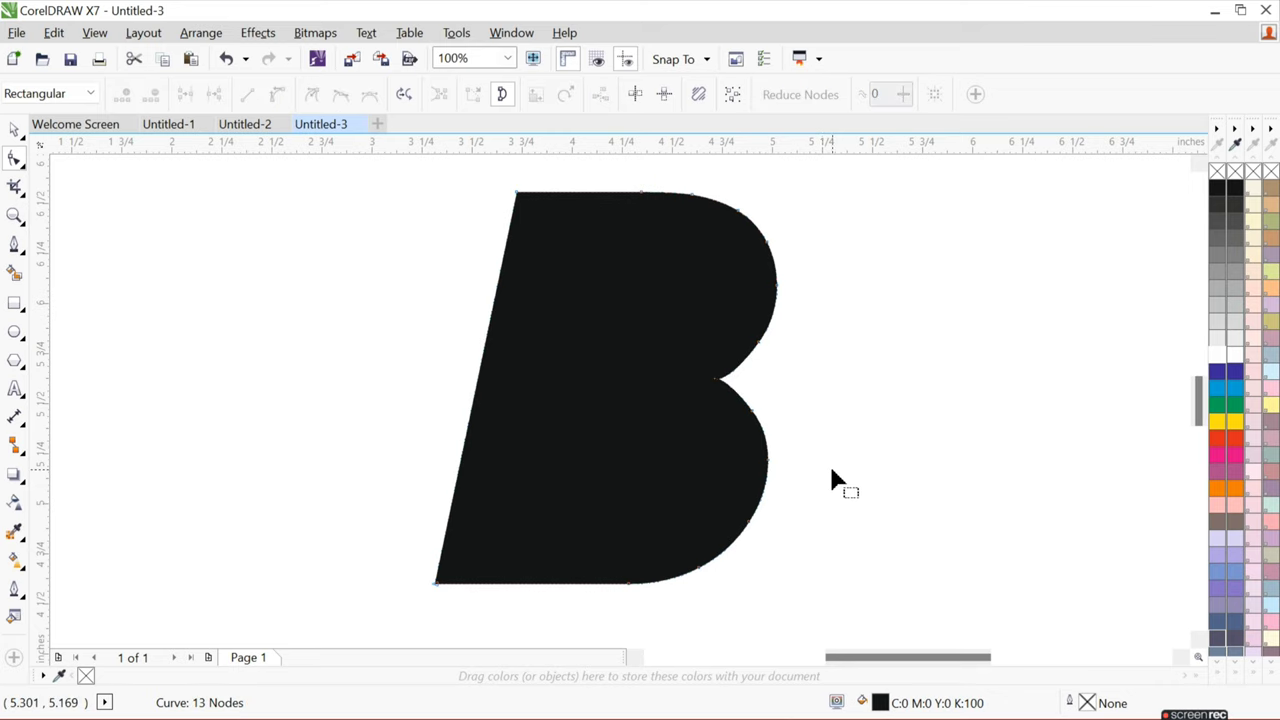
Fill the solid B red and make a black-filled duplicate offset horizontally about 0.33 inches to its right.
{"action": "left_click", "coordinate": [14, 129]}
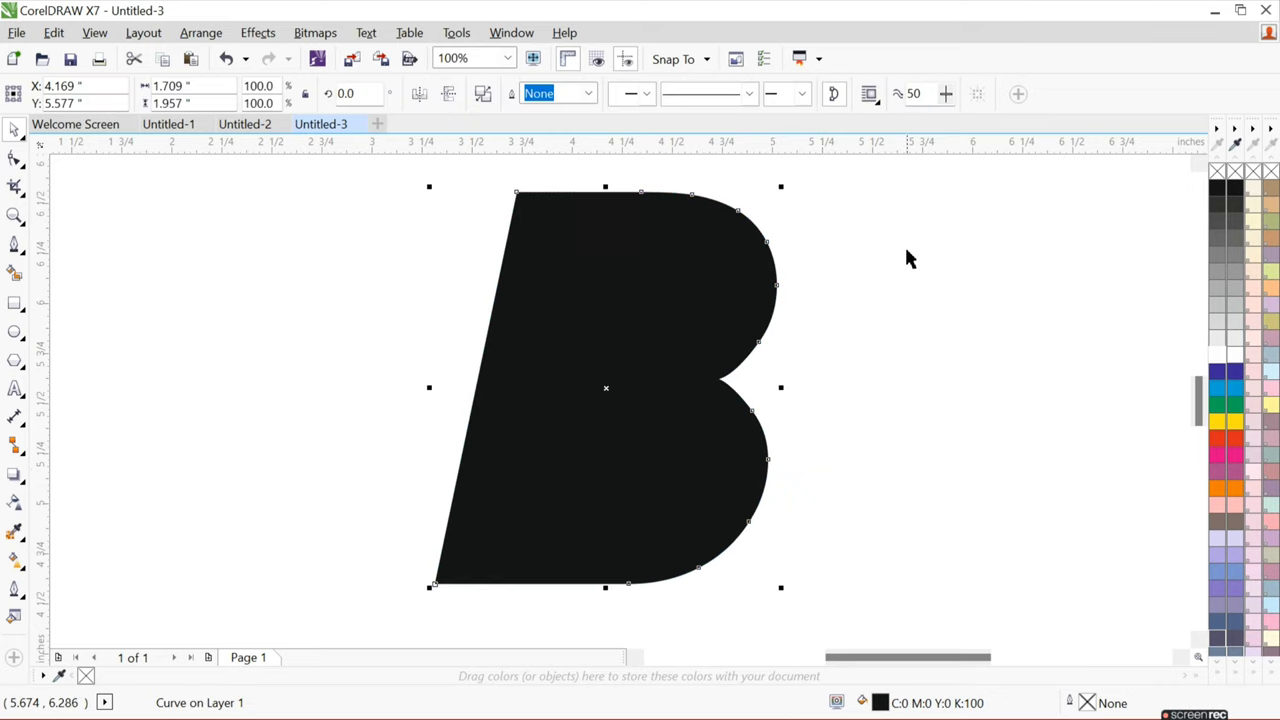
{"action": "left_click", "coordinate": [1225, 440]}
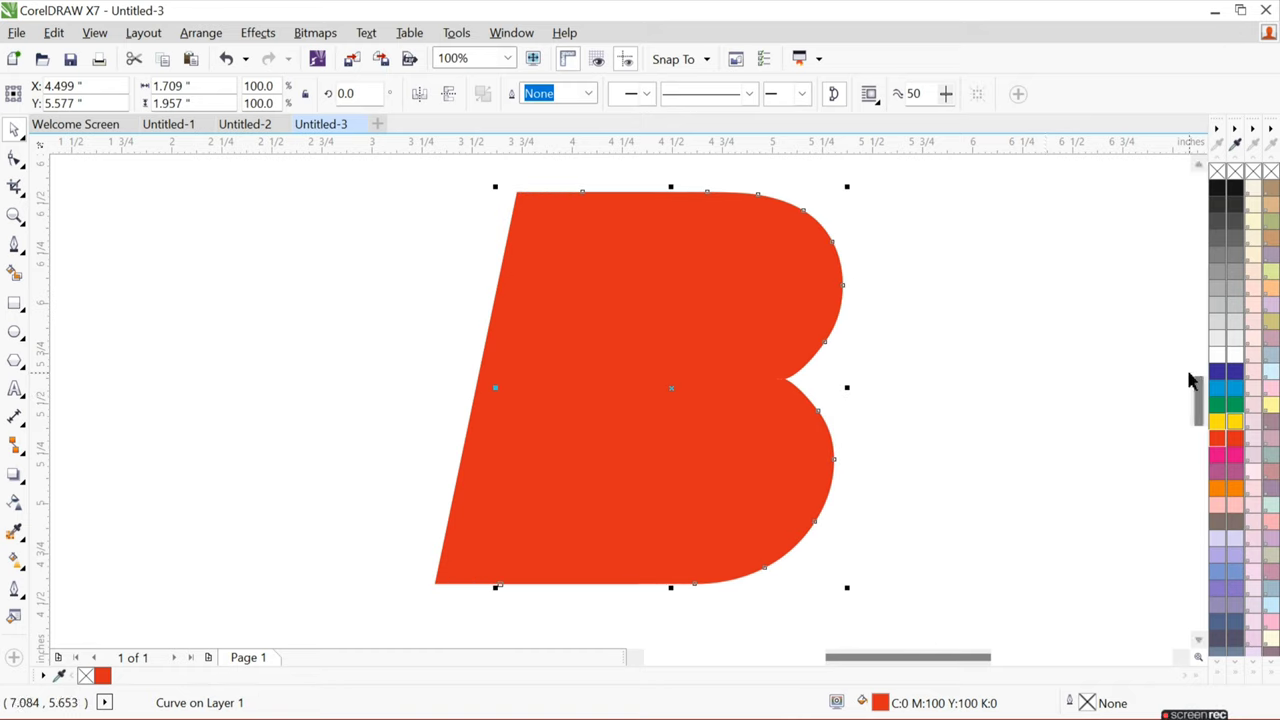
{"action": "left_click", "coordinate": [1220, 190]}
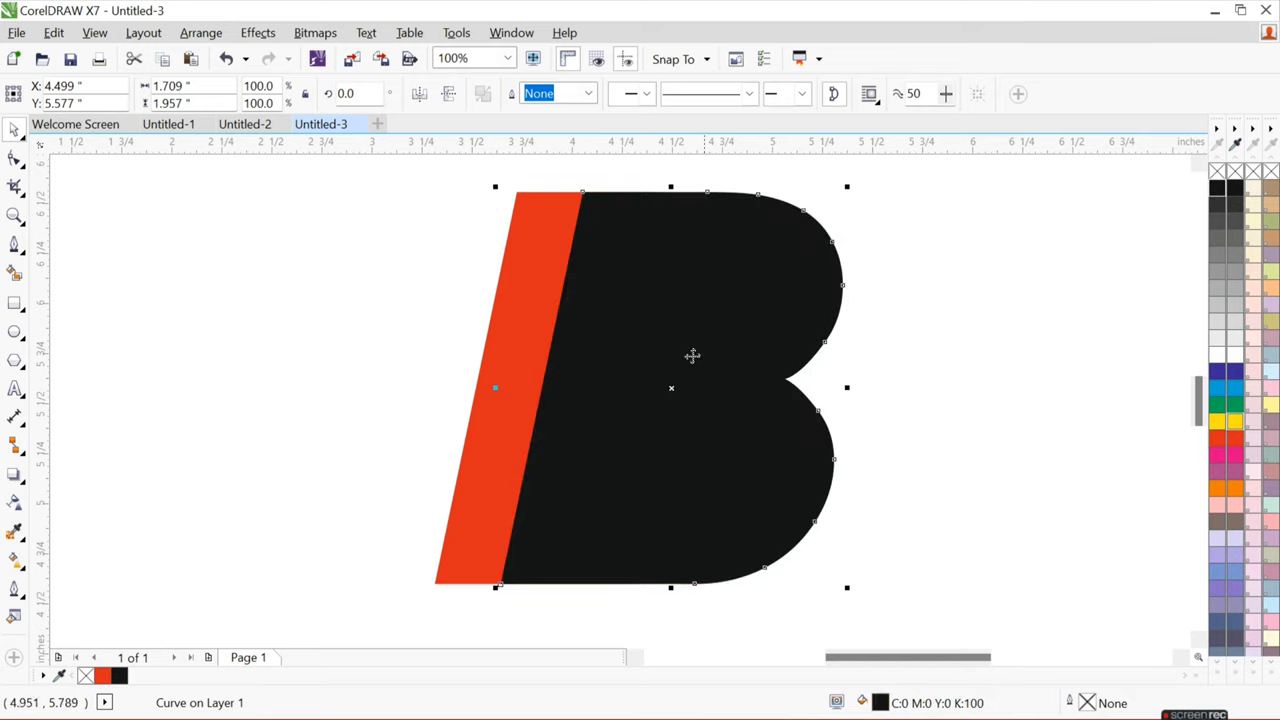
Bring the red B to the front and nudge the black copy behind it to about X 4.479, Y 5.527 inches.
{"action": "left_click", "coordinate": [597, 388], "text": "alt"}
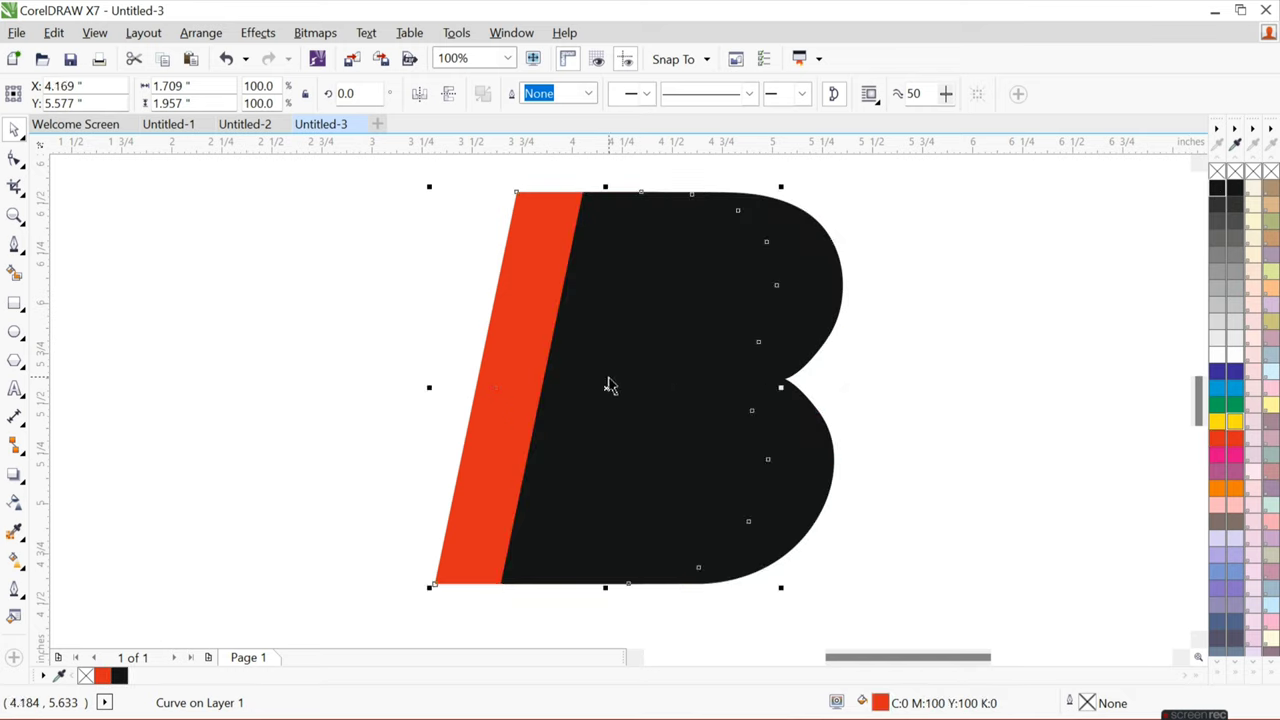
{"action": "key", "text": "shift+Page_Up"}
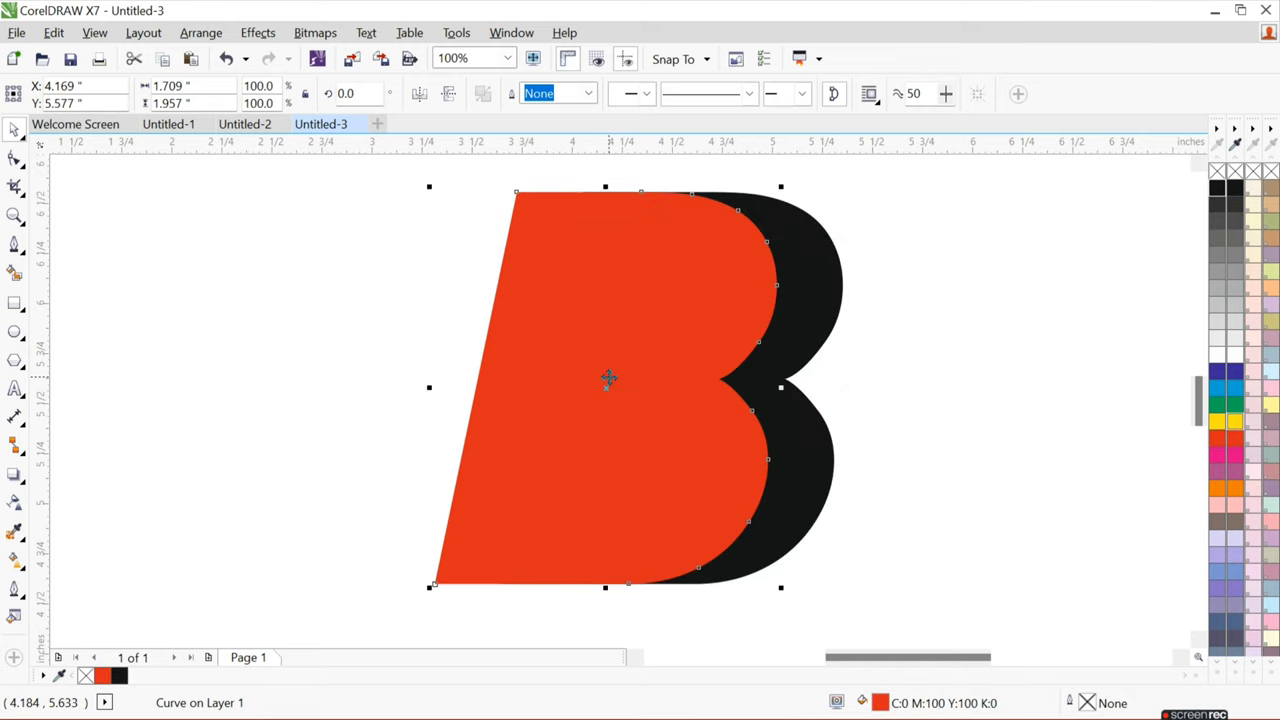
{"action": "left_click", "coordinate": [799, 342]}
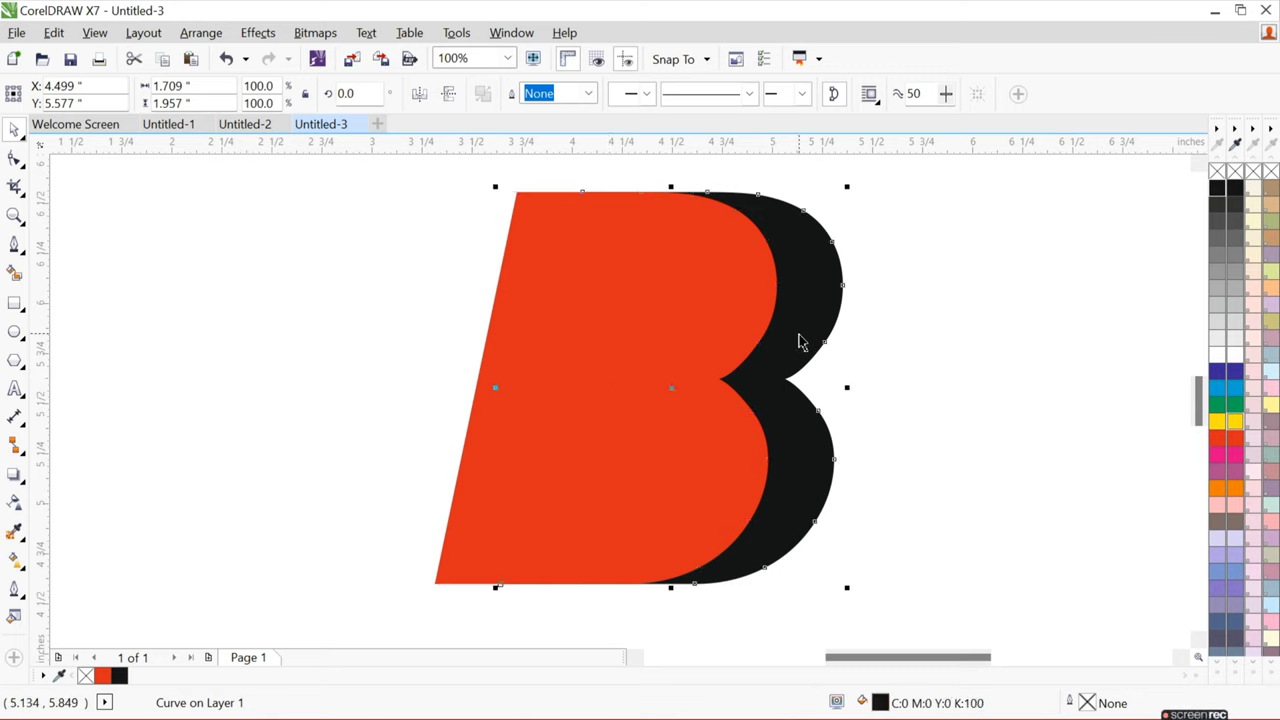
{"action": "key", "text": "Right"}
{"action": "key", "text": "Right"}
{"action": "key", "text": "Right"}
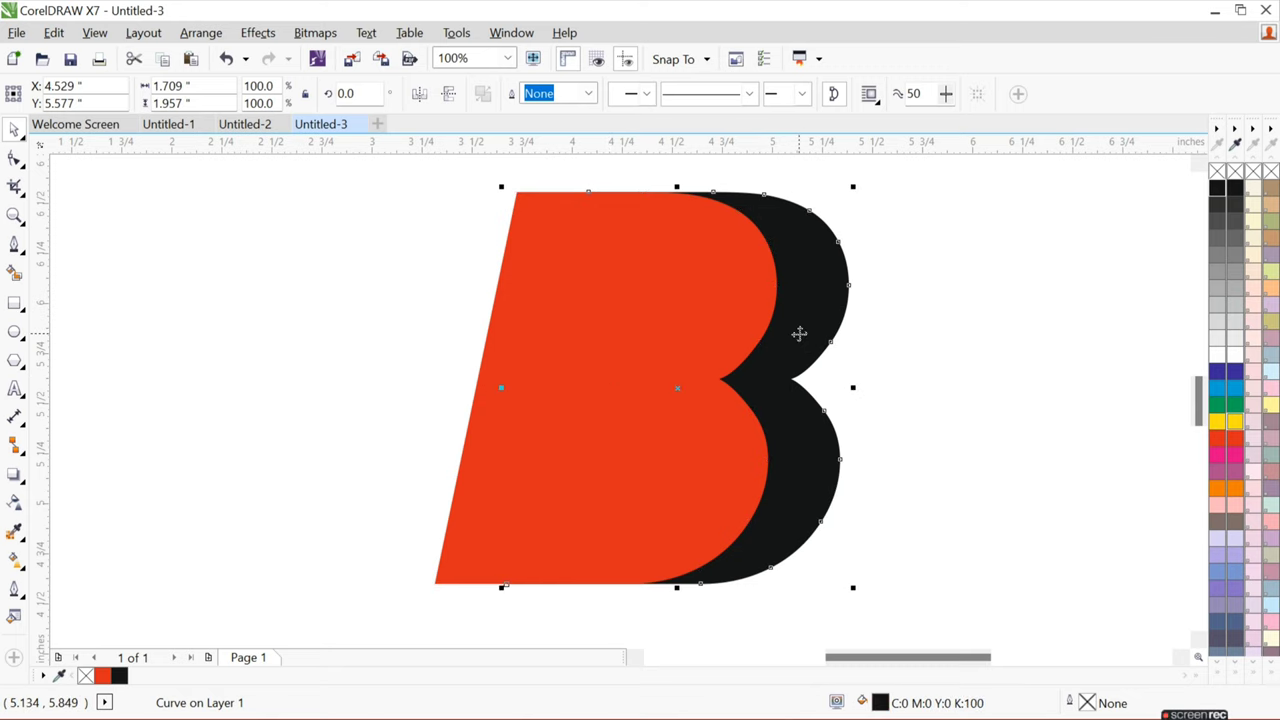
{"action": "key", "text": "Left"}
{"action": "key", "text": "Left"}
{"action": "key", "text": "Left"}
{"action": "key", "text": "Down"}
{"action": "key", "text": "Down"}
{"action": "key", "text": "Down"}
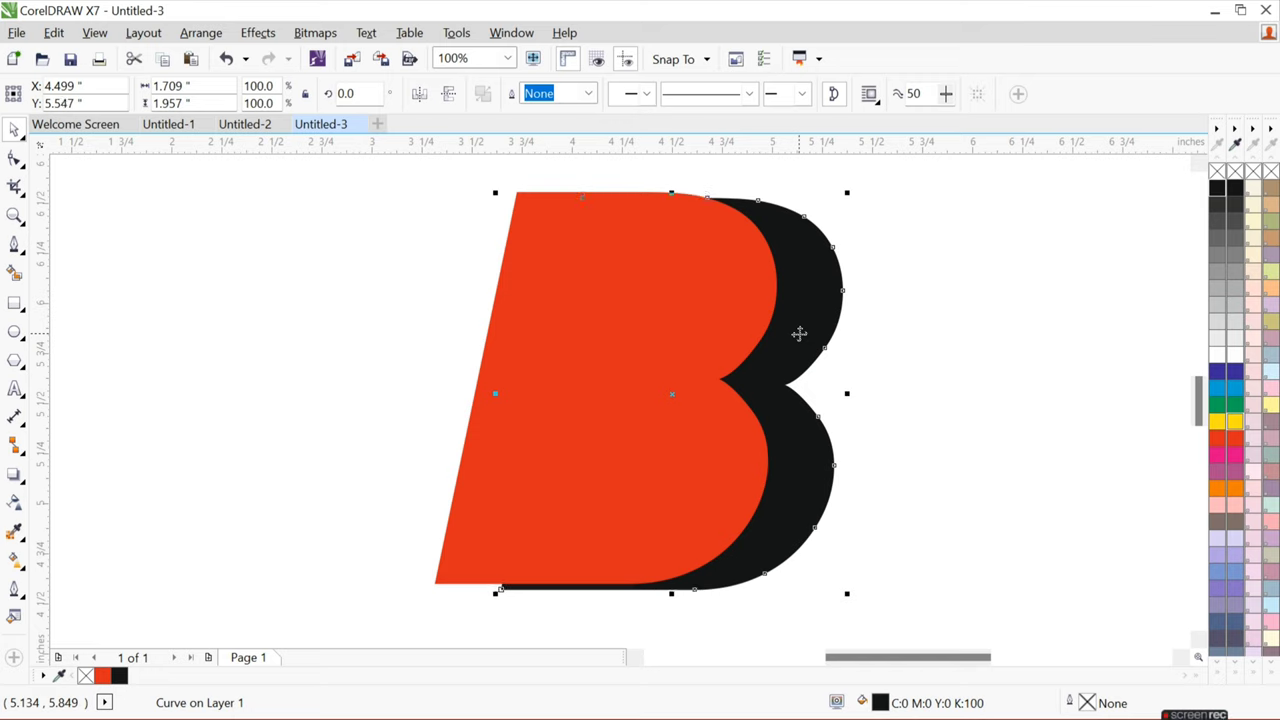
{"action": "key", "text": "Up"}
{"action": "key", "text": "Up"}
{"action": "key", "text": "Down"}
{"action": "key", "text": "Down"}
{"action": "key", "text": "Down"}
{"action": "key", "text": "Down"}
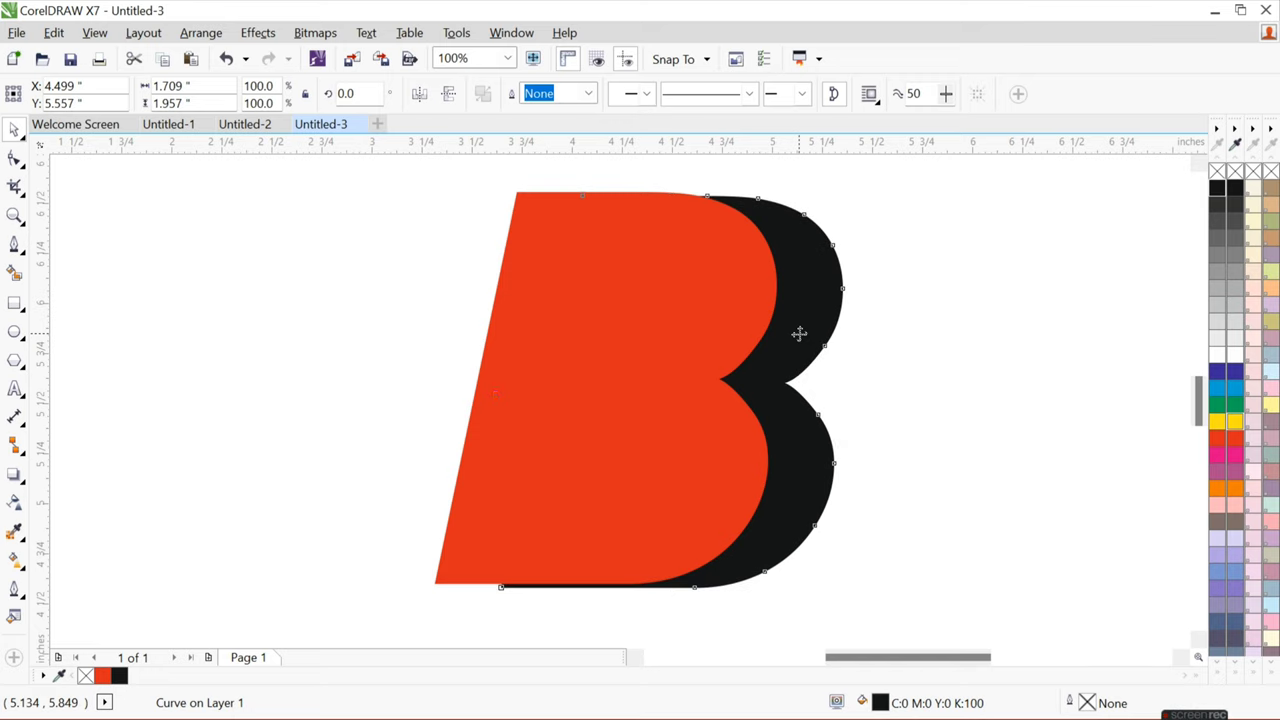
{"action": "key", "text": "Left"}
{"action": "key", "text": "Left"}
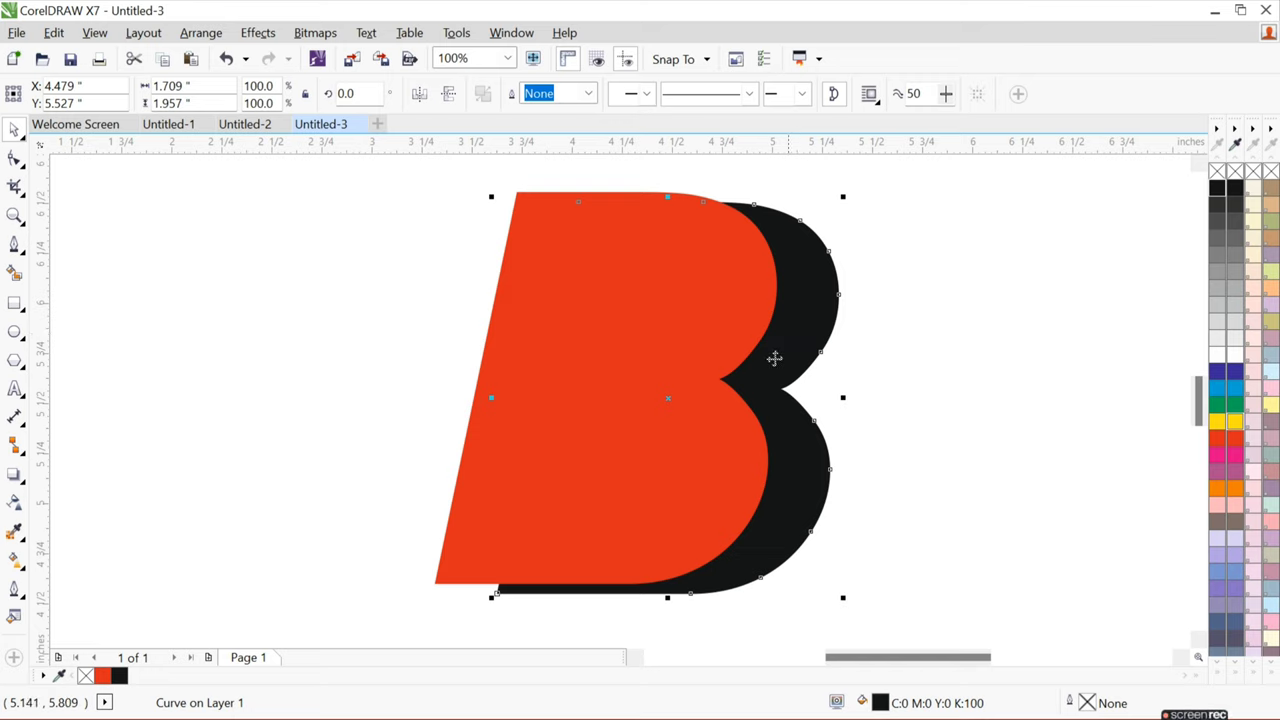
{"action": "left_click", "coordinate": [1003, 334]}
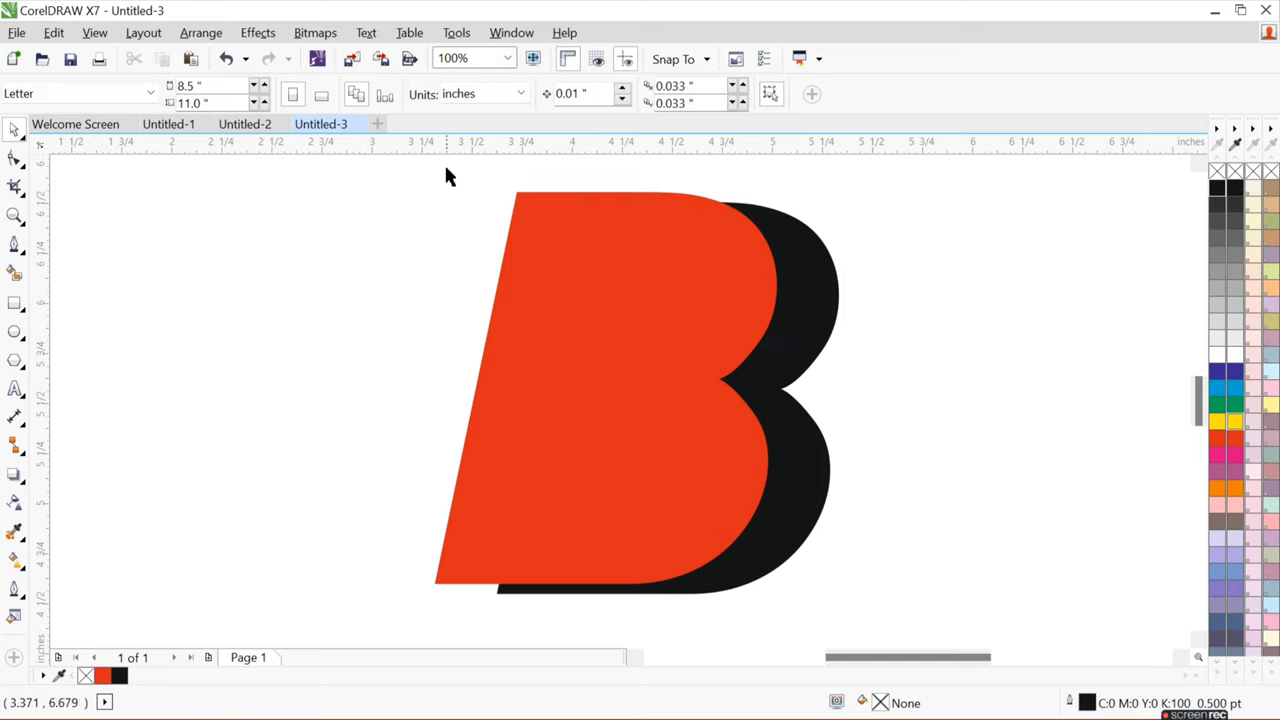
Select both B shapes and trim the black copy with the red one.
{"action": "left_click_drag", "start_coordinate": [440, 180], "coordinate": [928, 620]}
{"action": "left_click_drag", "start_coordinate": [375, 179], "coordinate": [942, 632]}
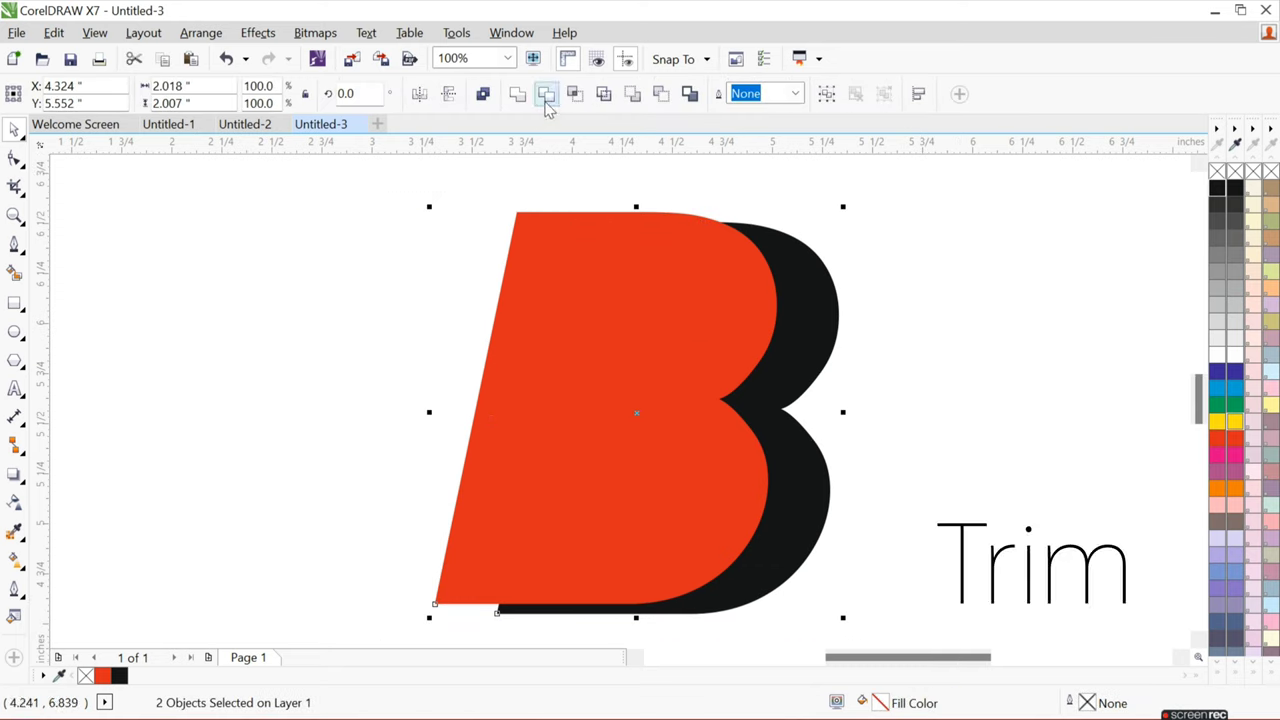
{"action": "left_click", "coordinate": [546, 95]}
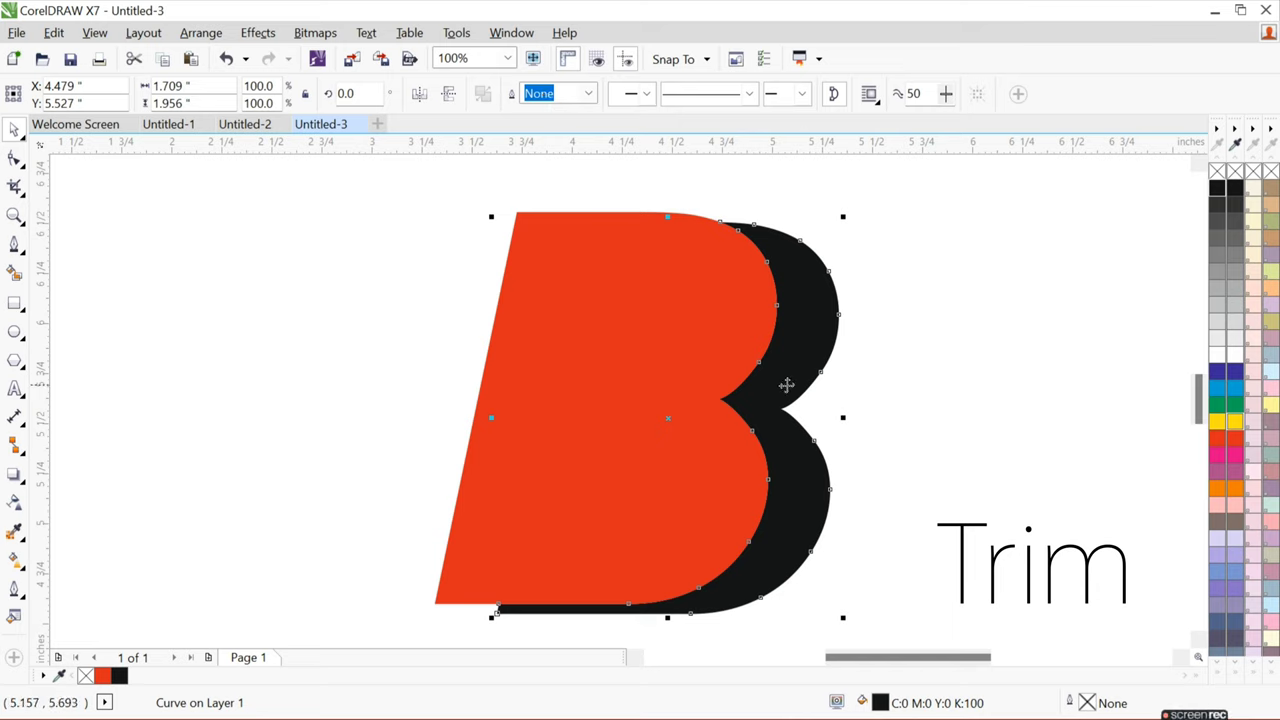
Nudge the trimmed black piece to about X 4.529, Y 5.517 inches, leaving a thin gap, and fill it red.
{"action": "key", "text": "Right"}
{"action": "key", "text": "Right"}
{"action": "key", "text": "Right"}
{"action": "key", "text": "Right"}
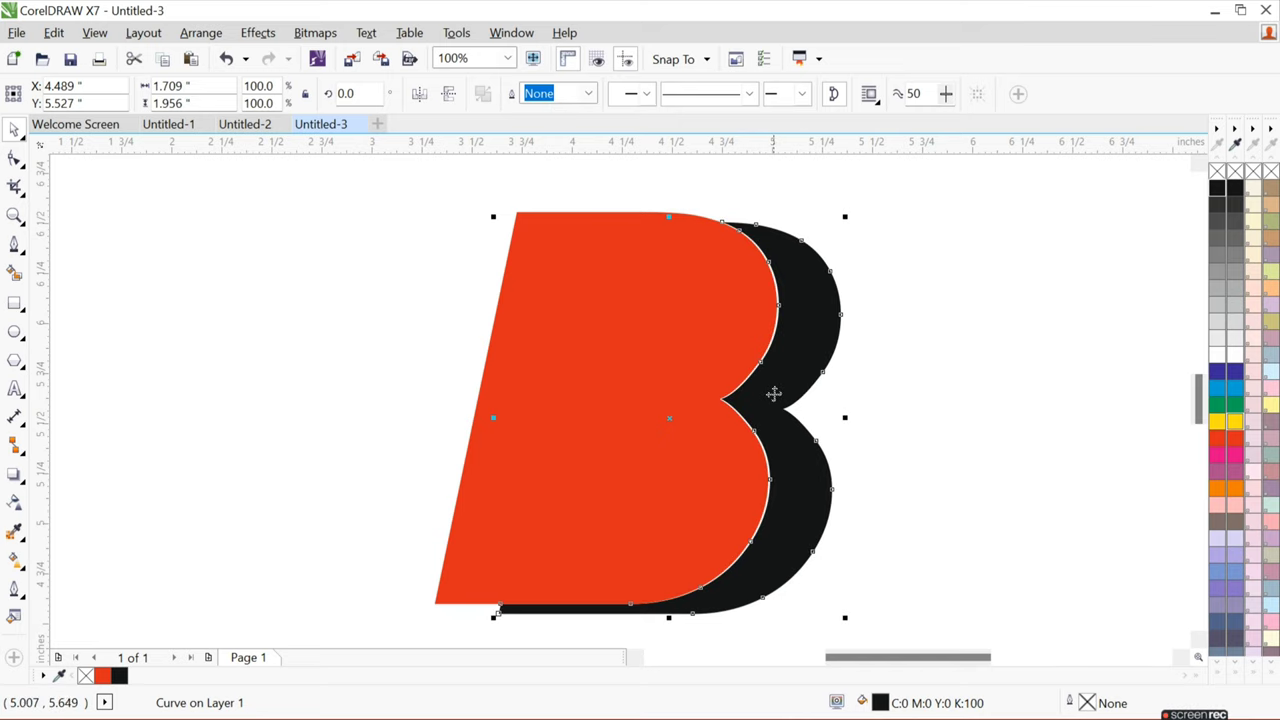
{"action": "key", "text": "Down"}
{"action": "key", "text": "Right"}
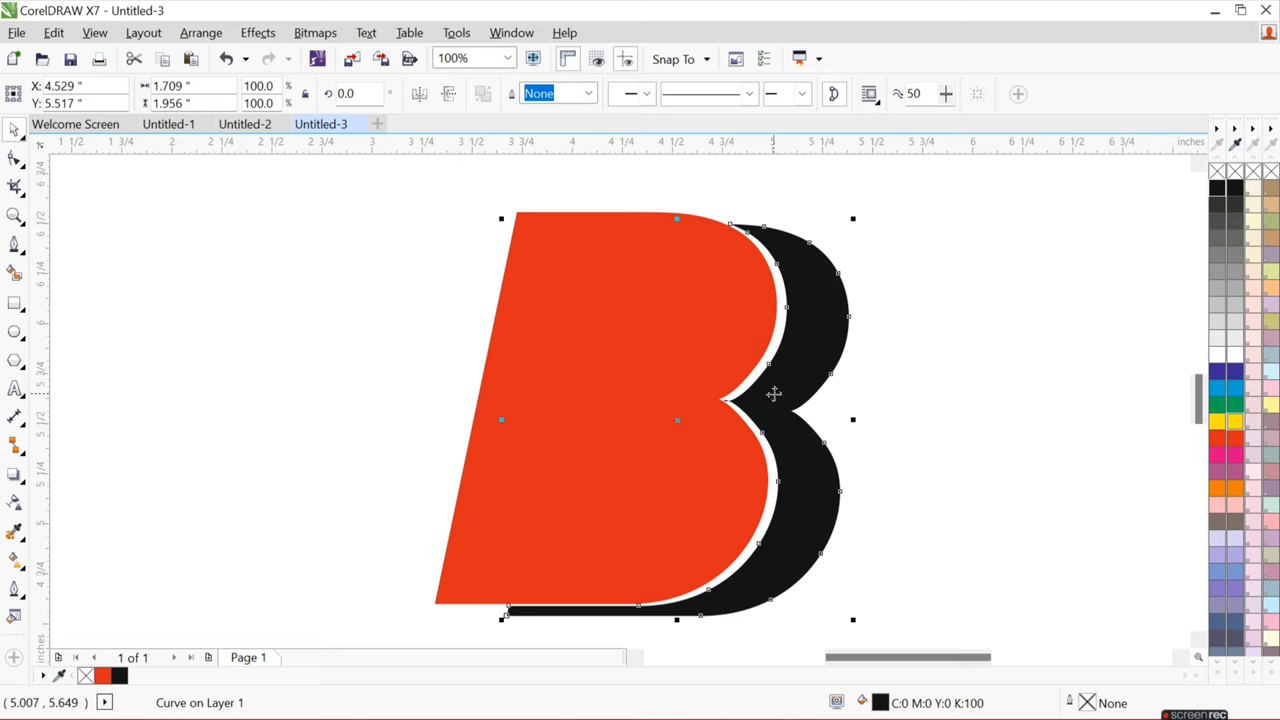
{"action": "left_click", "coordinate": [1220, 440]}
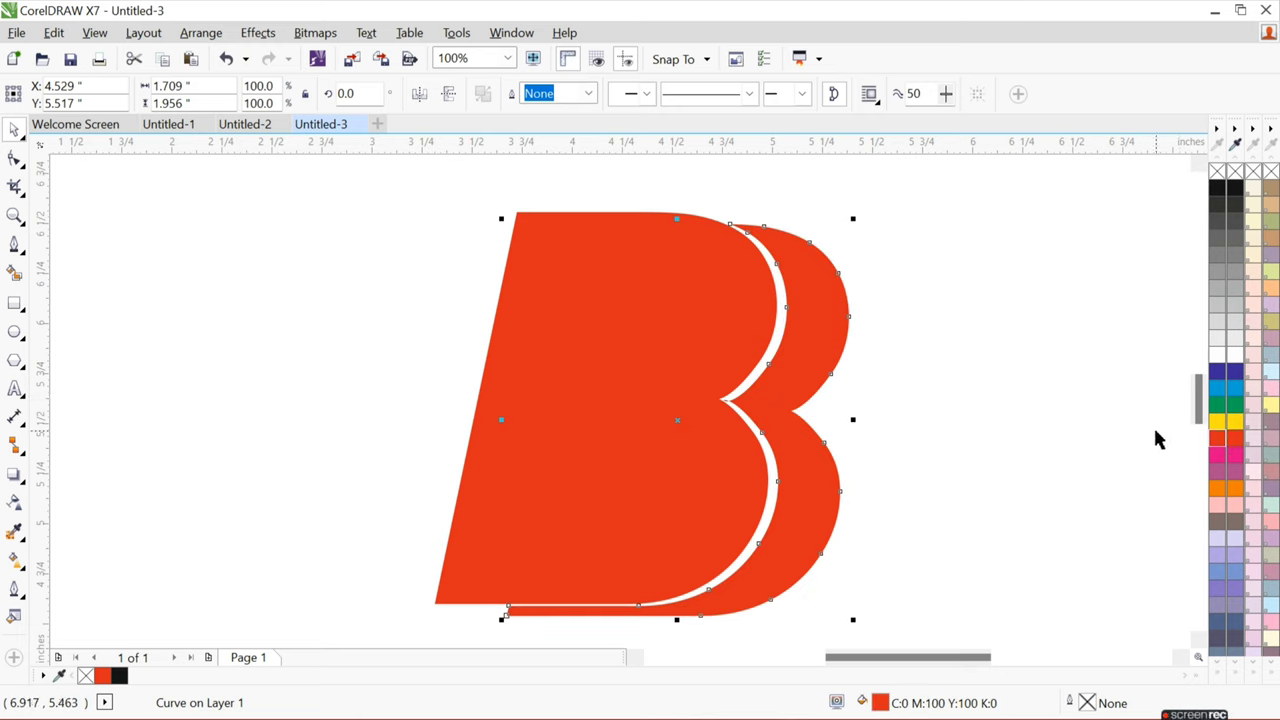
{"action": "left_click", "coordinate": [265, 252]}
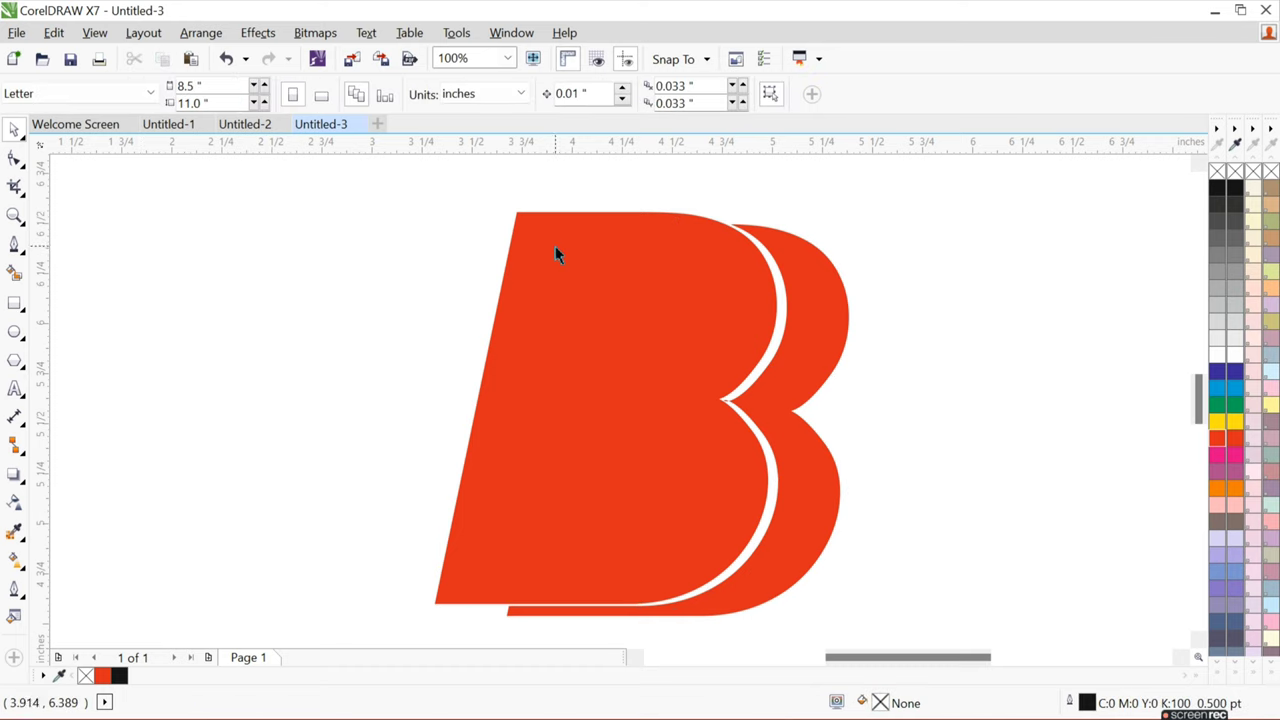
Draw a thin diagonal sliver about 0.69 by 1.65 inches with the Pen tool, from the B's lower-left edge up into its upper part.
{"action": "left_click", "coordinate": [14, 244]}
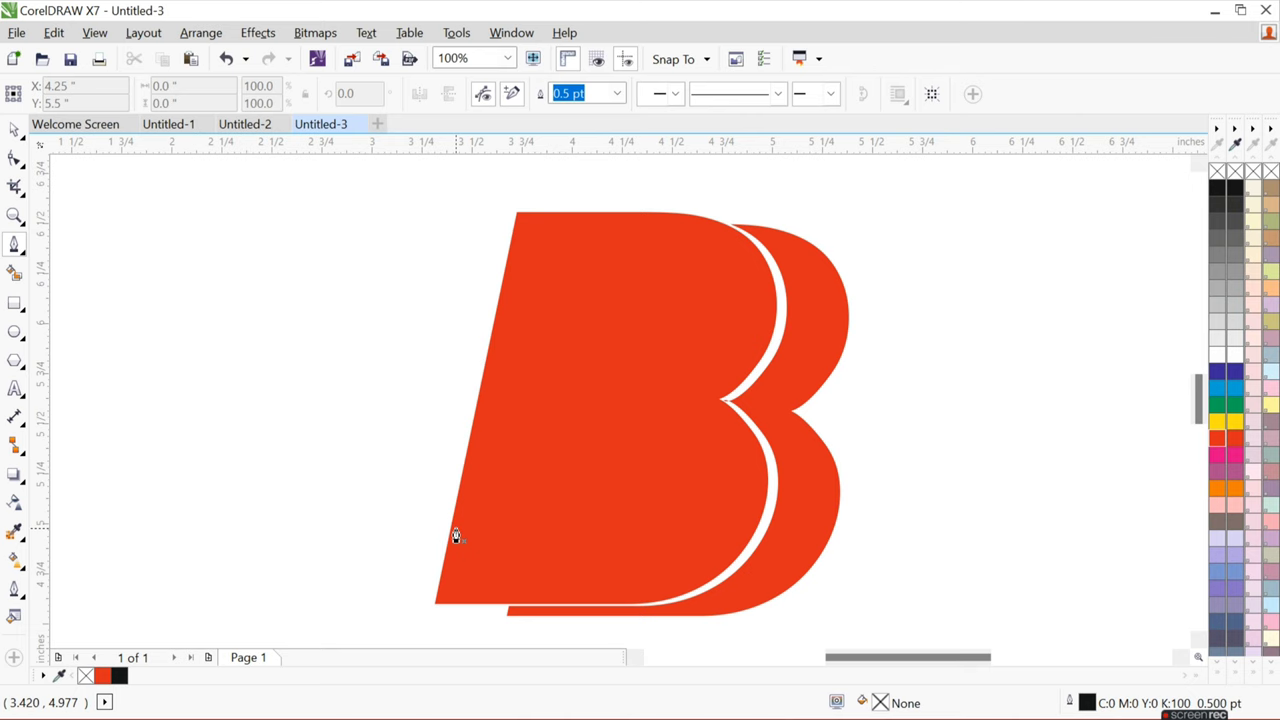
{"action": "left_click", "coordinate": [450, 530]}
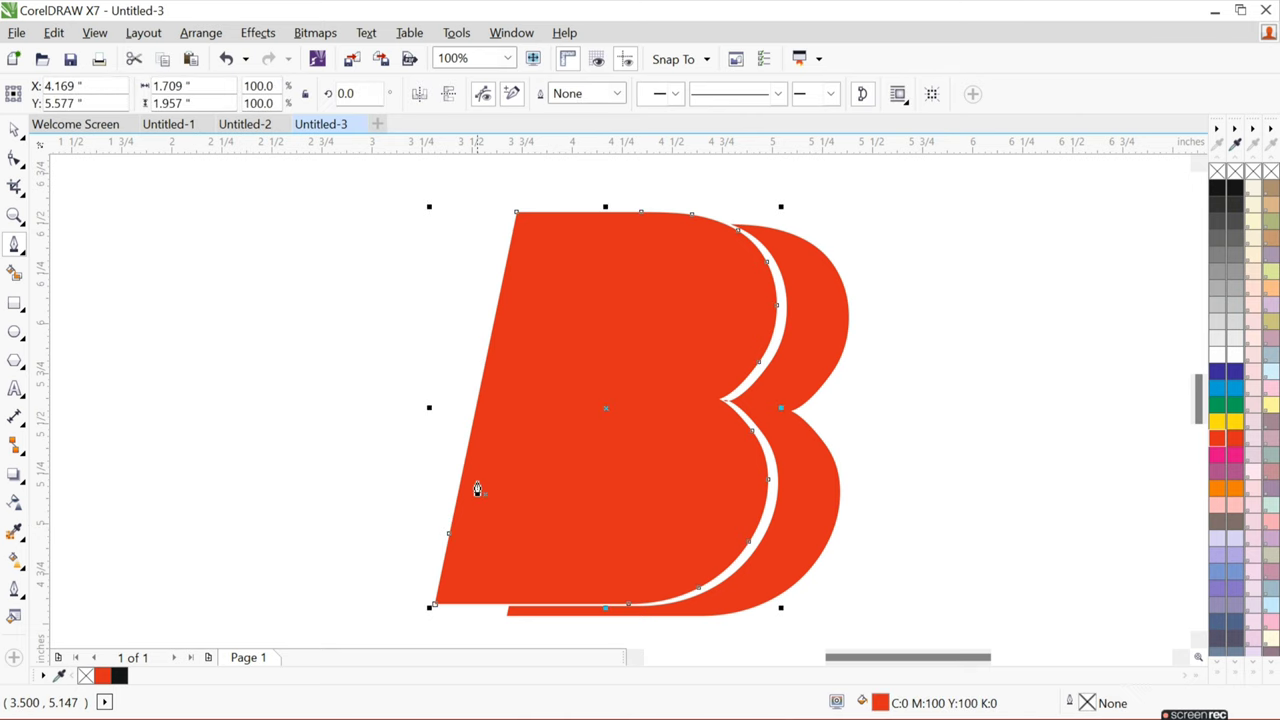
{"action": "left_click", "coordinate": [549, 306]}
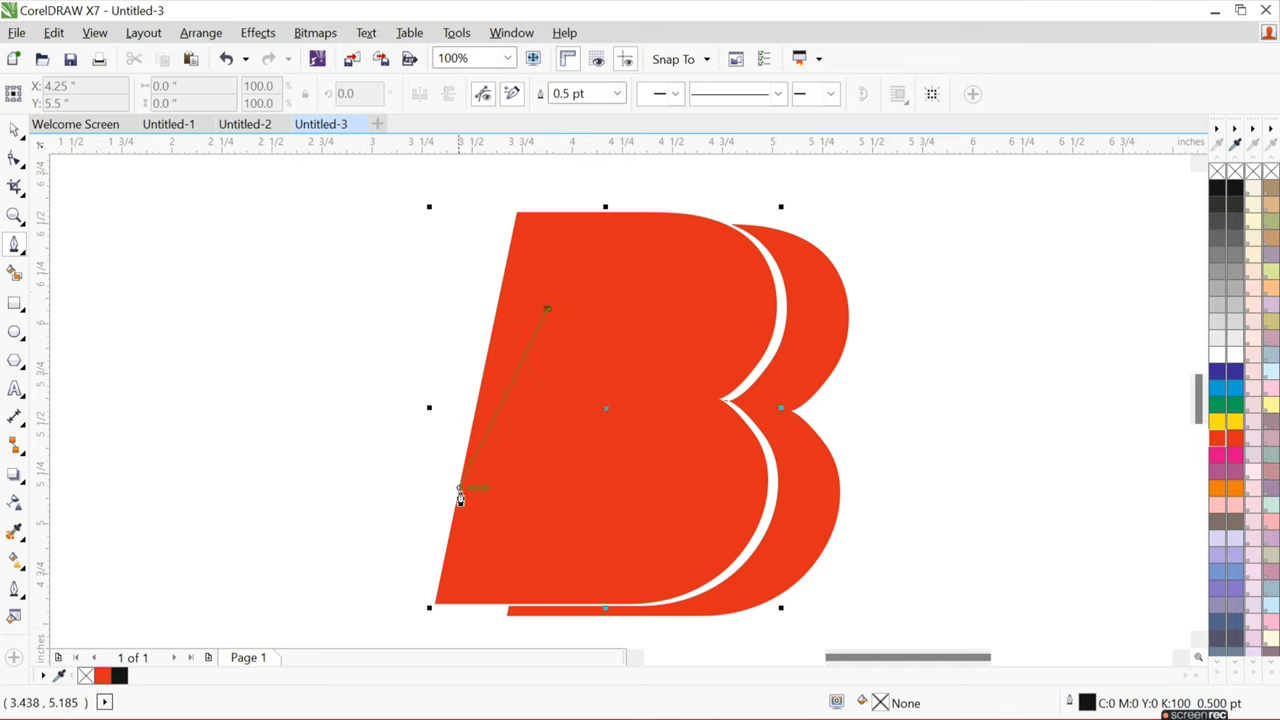
{"action": "left_click", "coordinate": [453, 527]}
{"action": "key", "text": "Escape"}
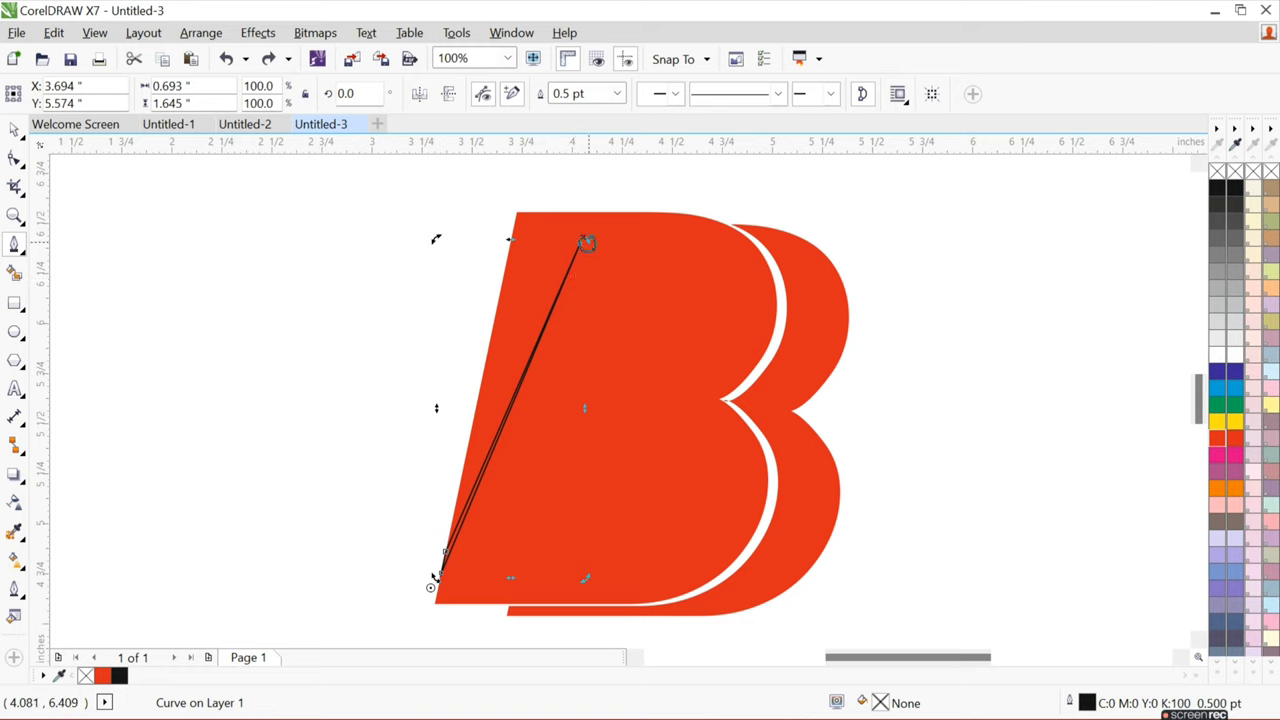
Try rotating the thin sliver to 347.257° about its lower-left end, and undo the rotation.
{"action": "left_click_drag", "start_coordinate": [590, 250], "coordinate": [663, 283]}
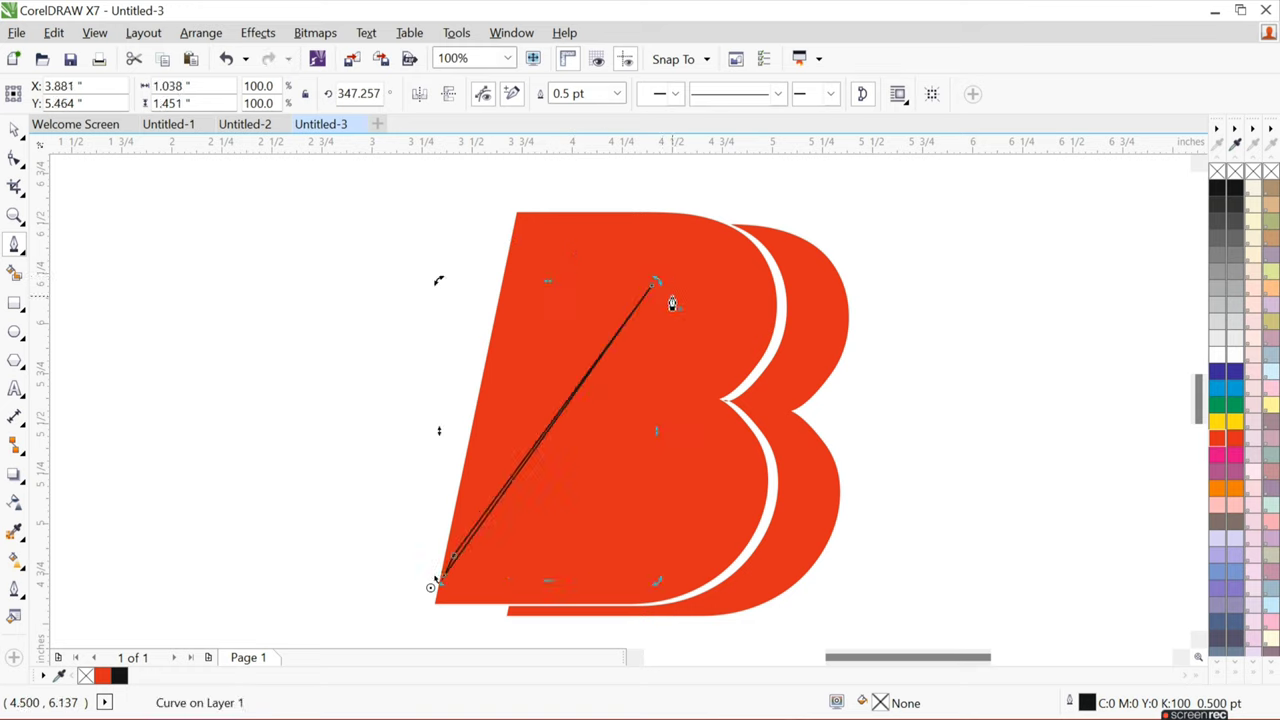
{"action": "key", "text": "ctrl+z"}
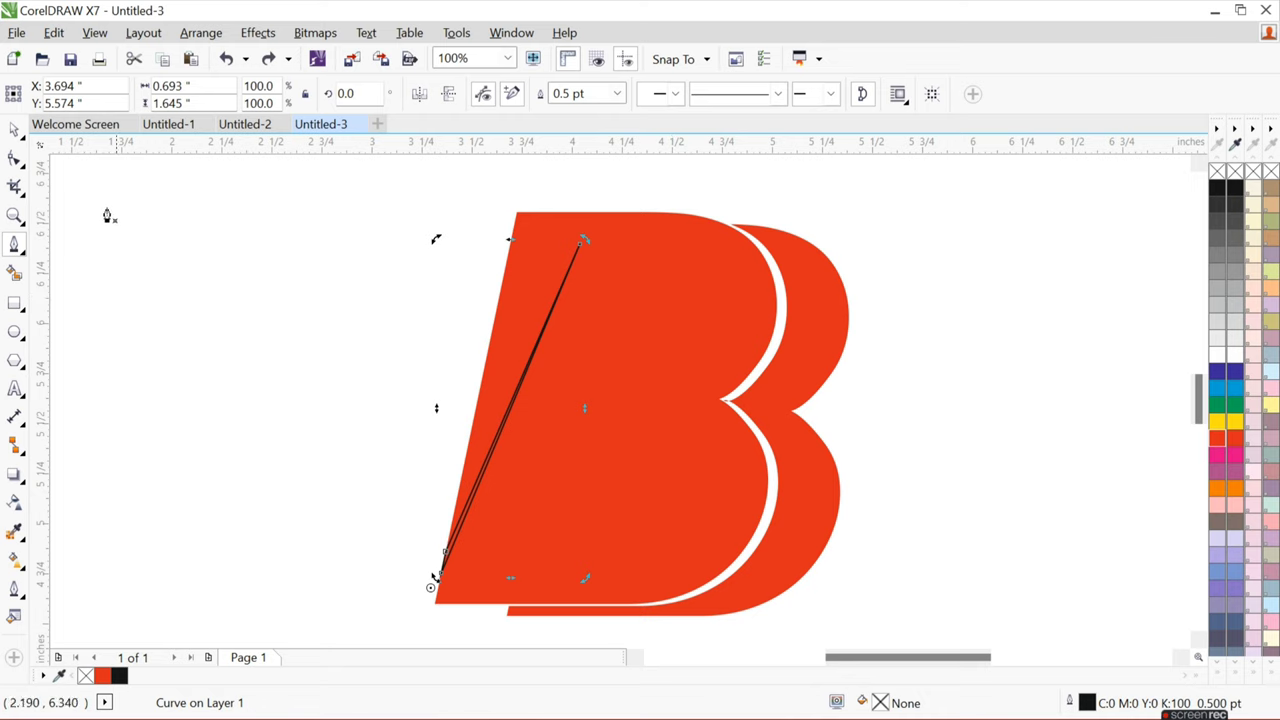
Try rotating the thin sliver to 35.224° about its lower-left end, and undo the rotation.
{"action": "left_click", "coordinate": [14, 128]}
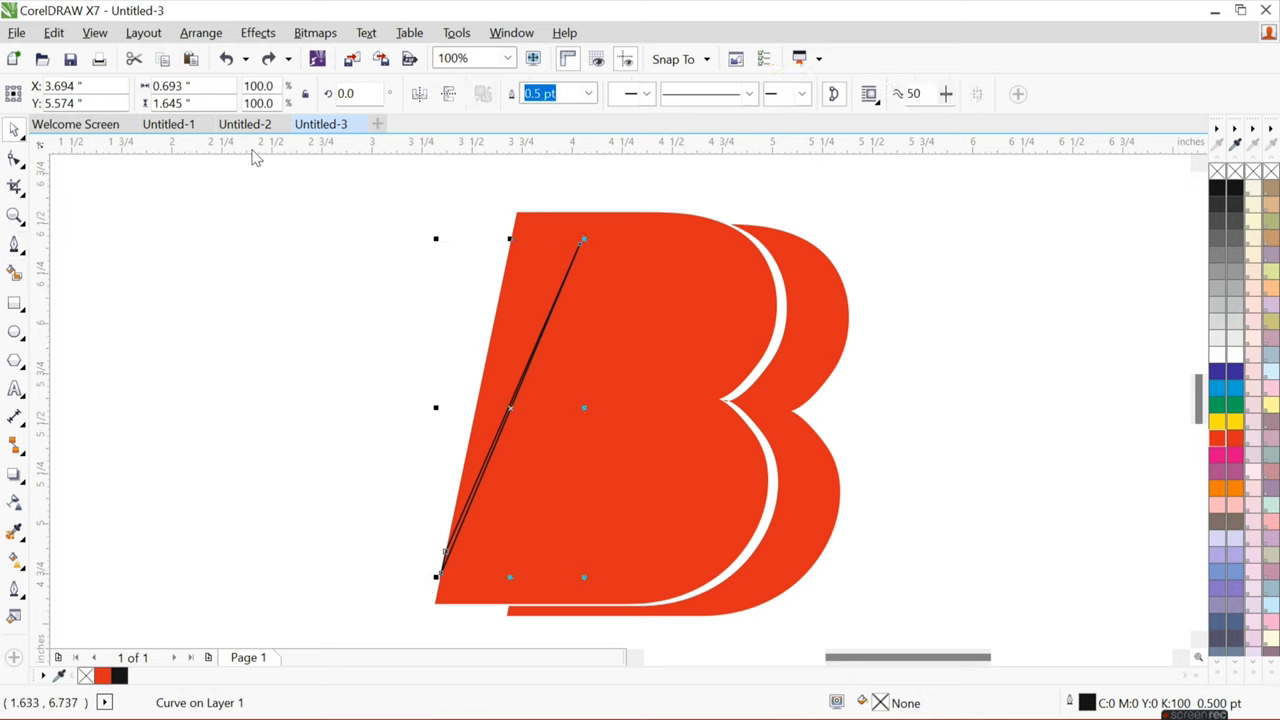
{"action": "left_click", "coordinate": [507, 407]}
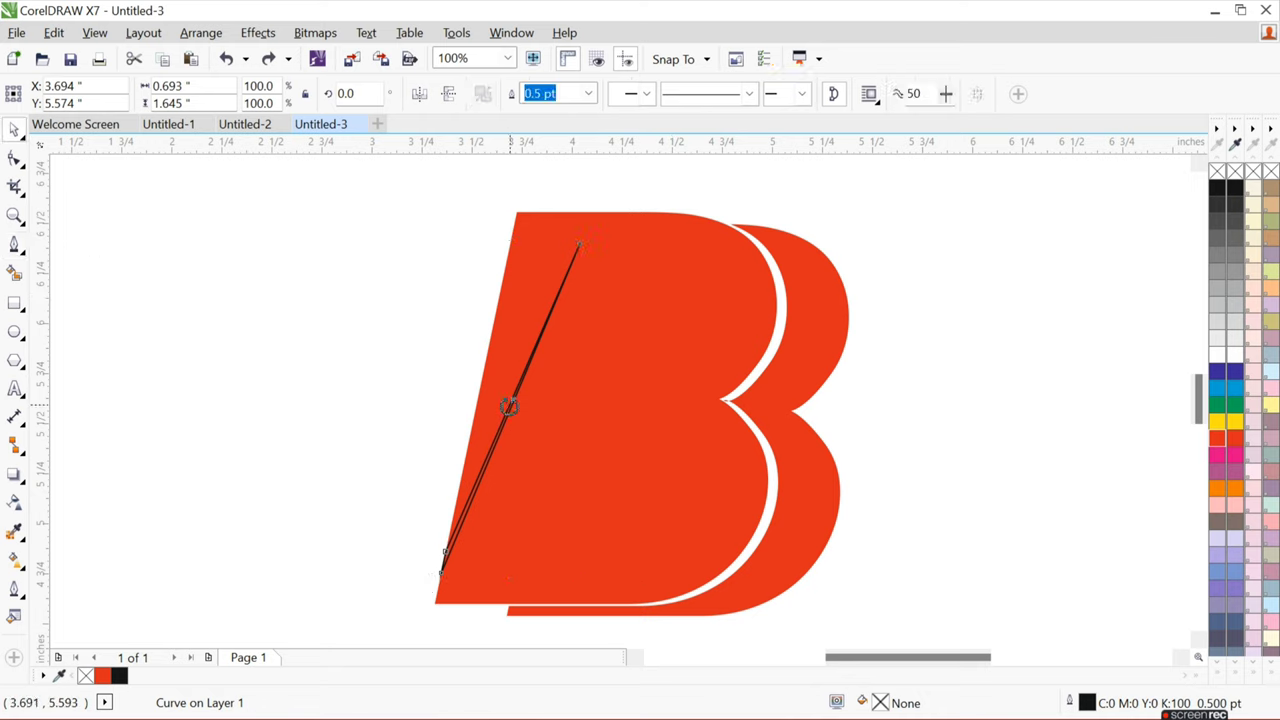
{"action": "mouse_move", "coordinate": [436, 577]}
{"action": "left_mouse_down"}
{"action": "mouse_move", "coordinate": [423, 583]}
{"action": "mouse_move", "coordinate": [429, 560]}
{"action": "left_mouse_up"}
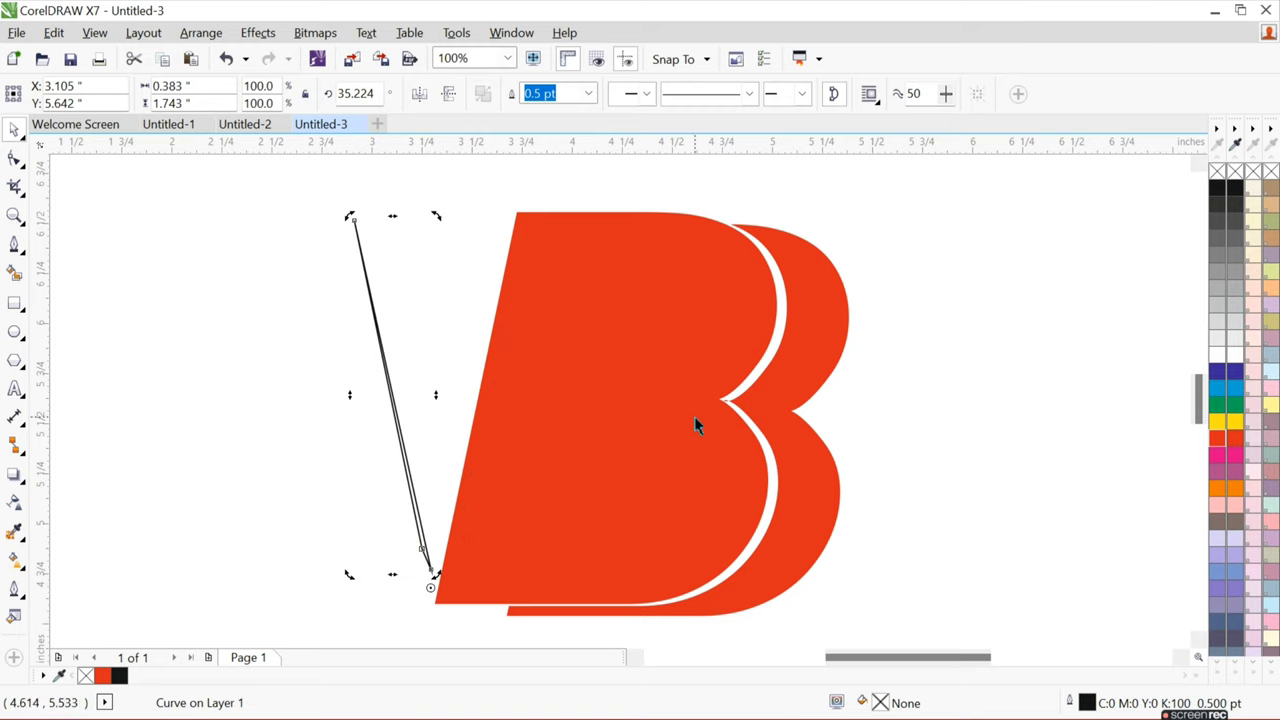
{"action": "key", "text": "ctrl+z"}
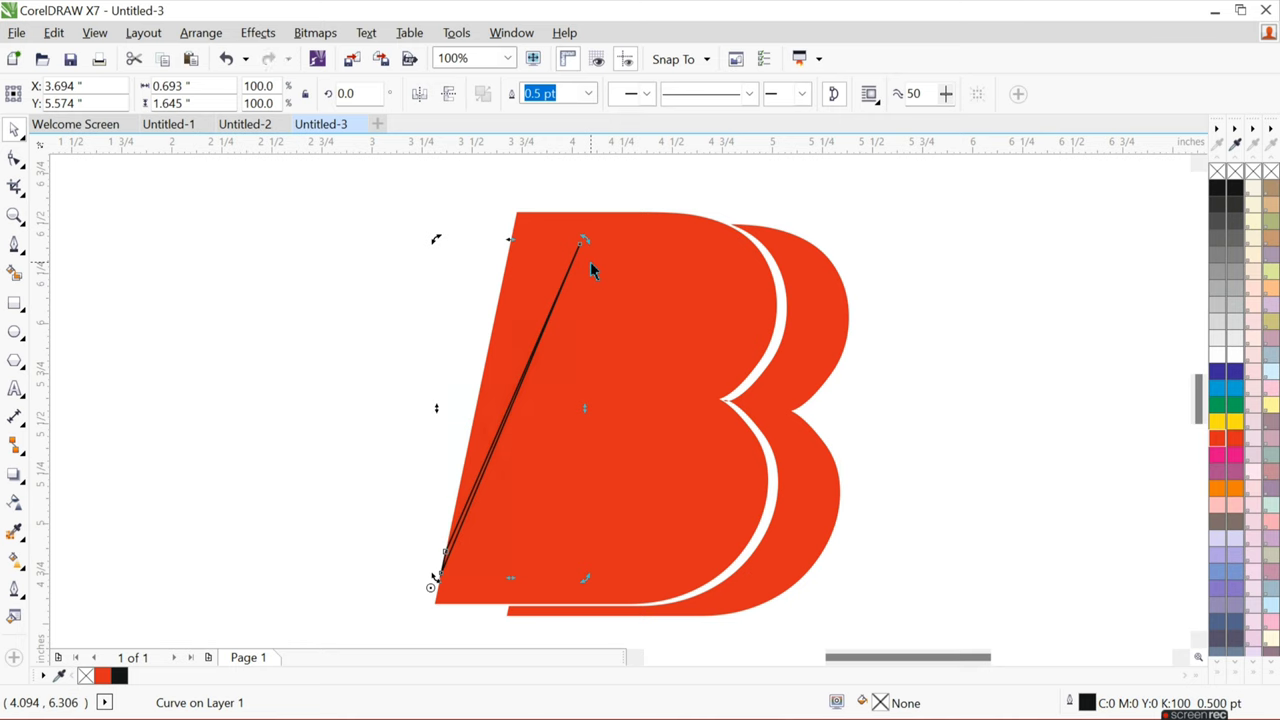
Fan four rotated copies of the sliver about its lower-left end, at about 347.5°, 335.2°, 320.9° and 308.2°.
{"action": "left_click_drag", "start_coordinate": [583, 244], "coordinate": [667, 274]}
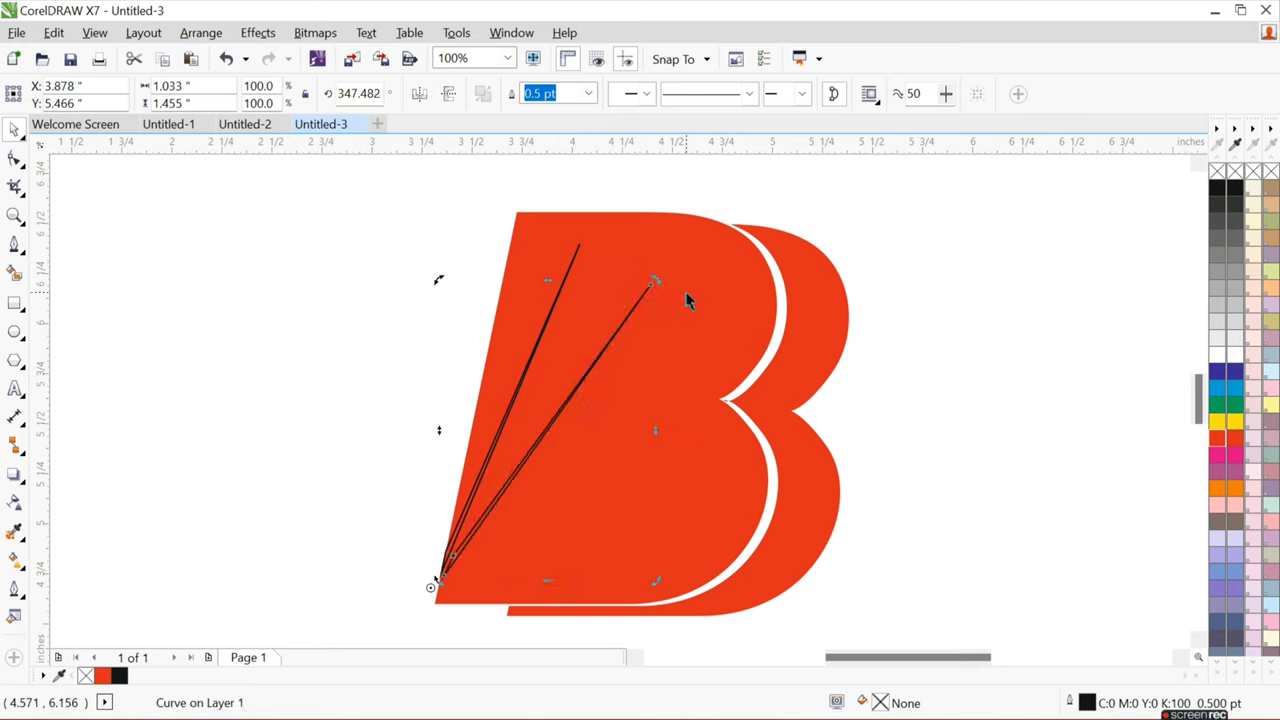
{"action": "left_click_drag", "start_coordinate": [652, 282], "coordinate": [744, 307]}
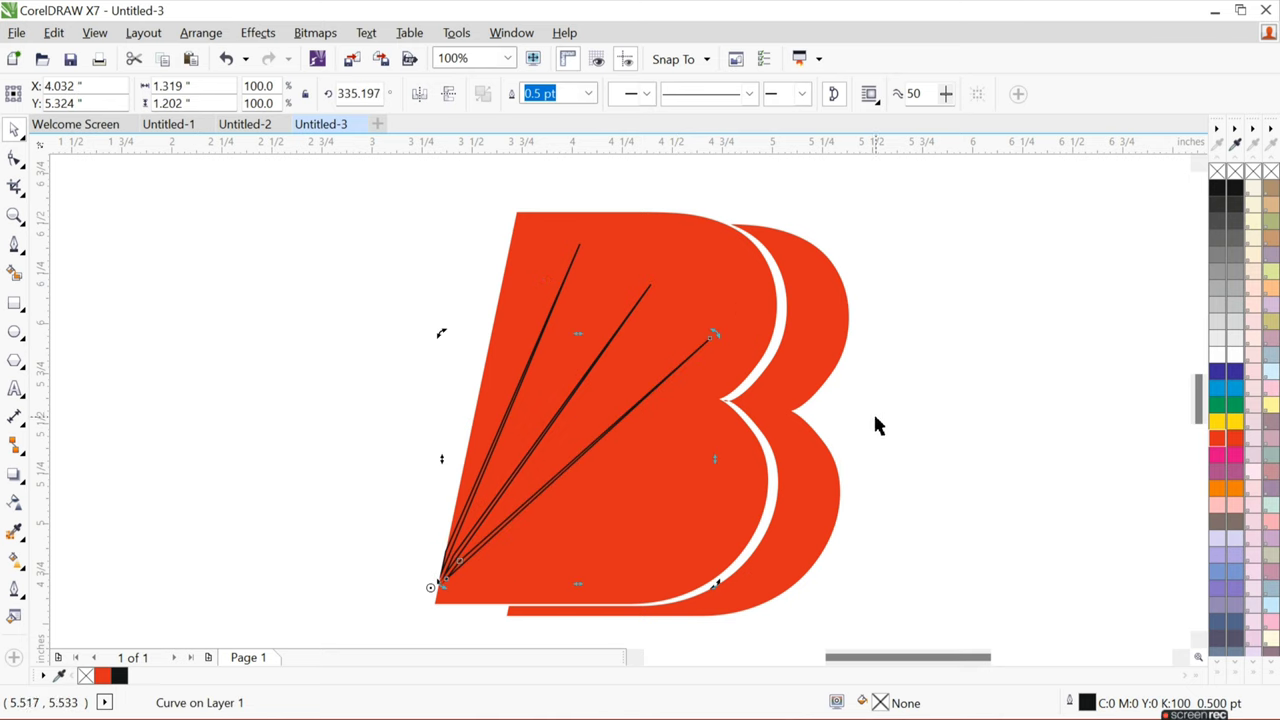
{"action": "left_click_drag", "start_coordinate": [717, 333], "coordinate": [738, 506]}
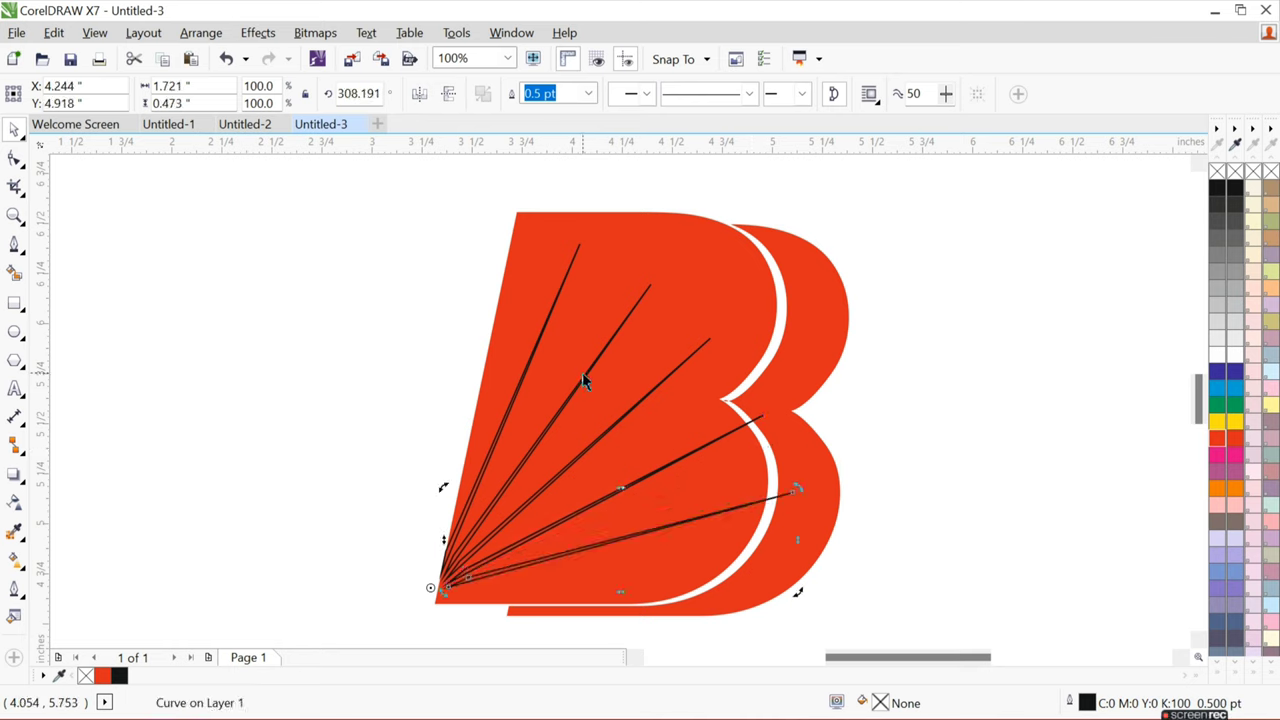
Scale the copied slivers from their lower-left ends: the third to 111.5%, fourth to 78%, fifth to 88.3% and second to 105.9%.
{"action": "left_click", "coordinate": [640, 402]}
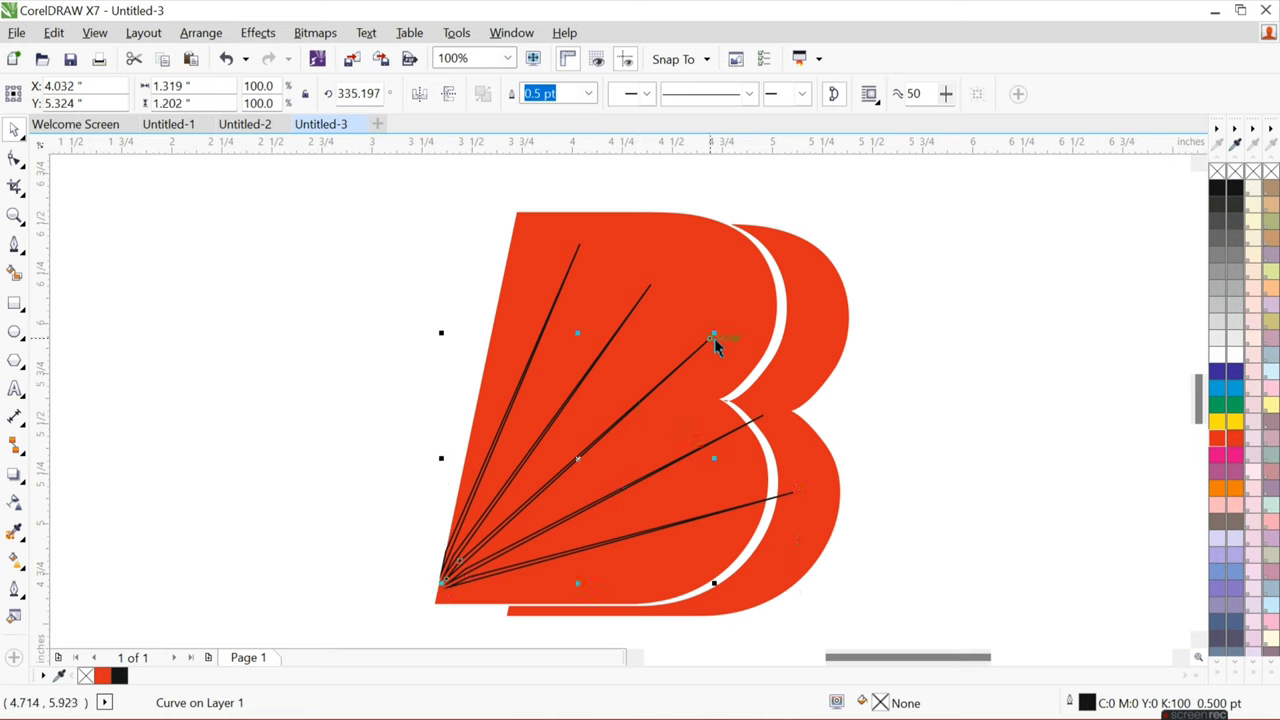
{"action": "left_click_drag", "start_coordinate": [714, 338], "coordinate": [745, 332]}
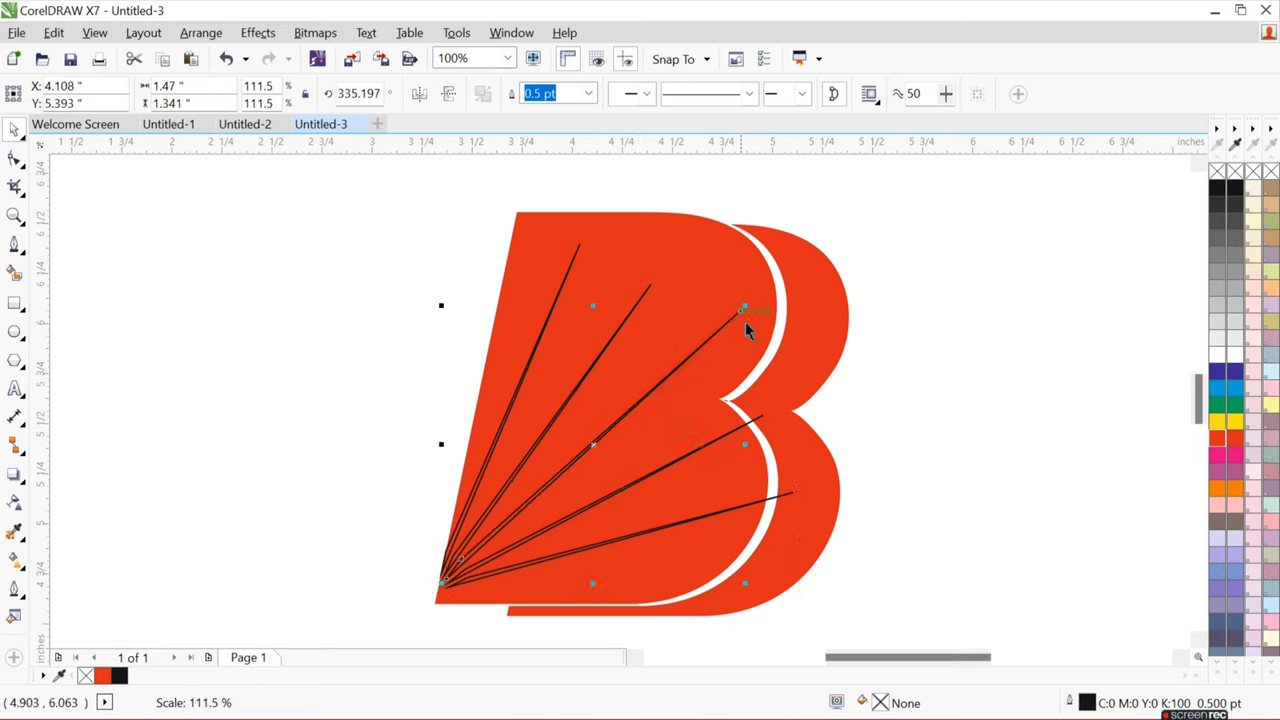
{"action": "left_click", "coordinate": [712, 442]}
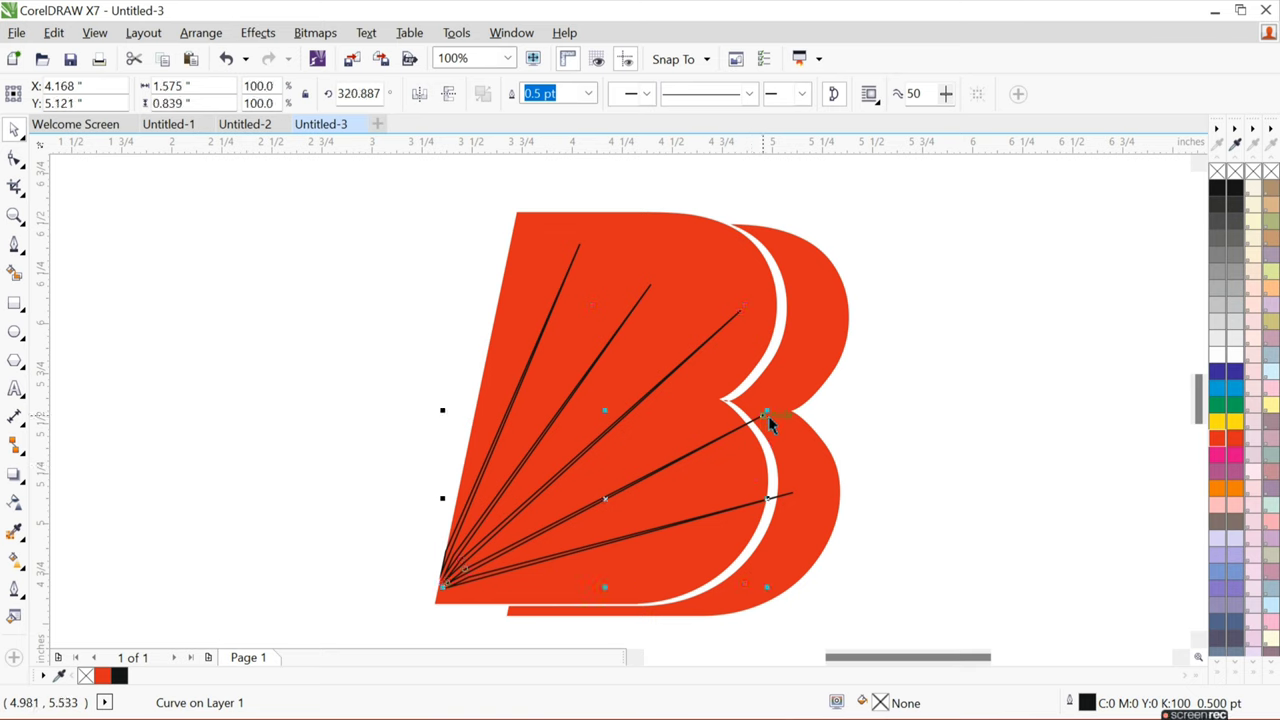
{"action": "left_click_drag", "start_coordinate": [762, 412], "coordinate": [700, 450]}
{"action": "left_click", "coordinate": [730, 512]}
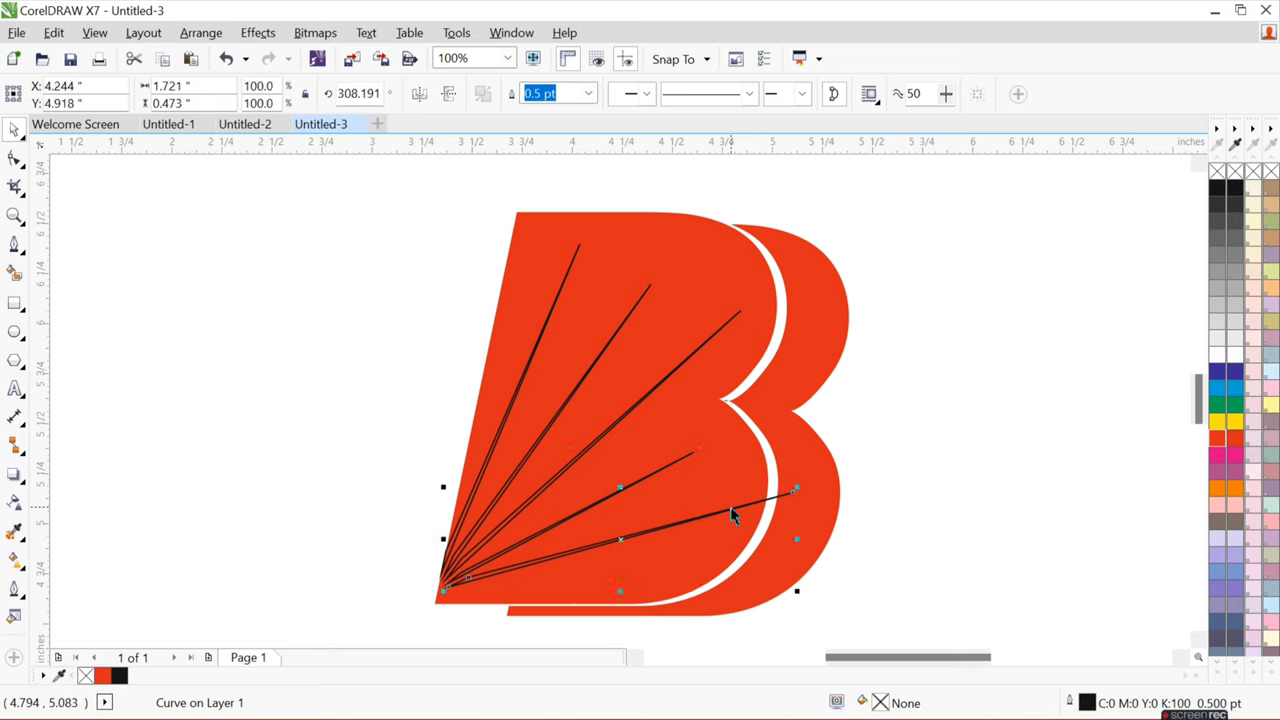
{"action": "left_click_drag", "start_coordinate": [797, 490], "coordinate": [757, 500]}
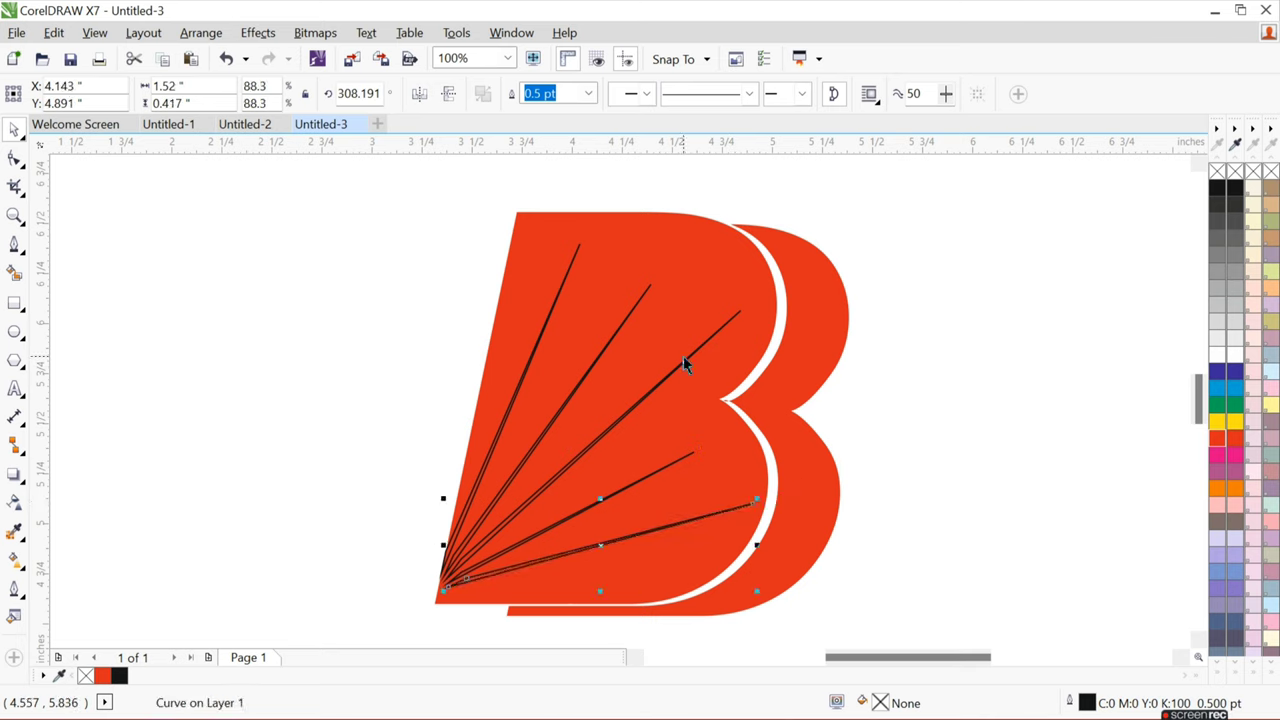
{"action": "left_click", "coordinate": [624, 321]}
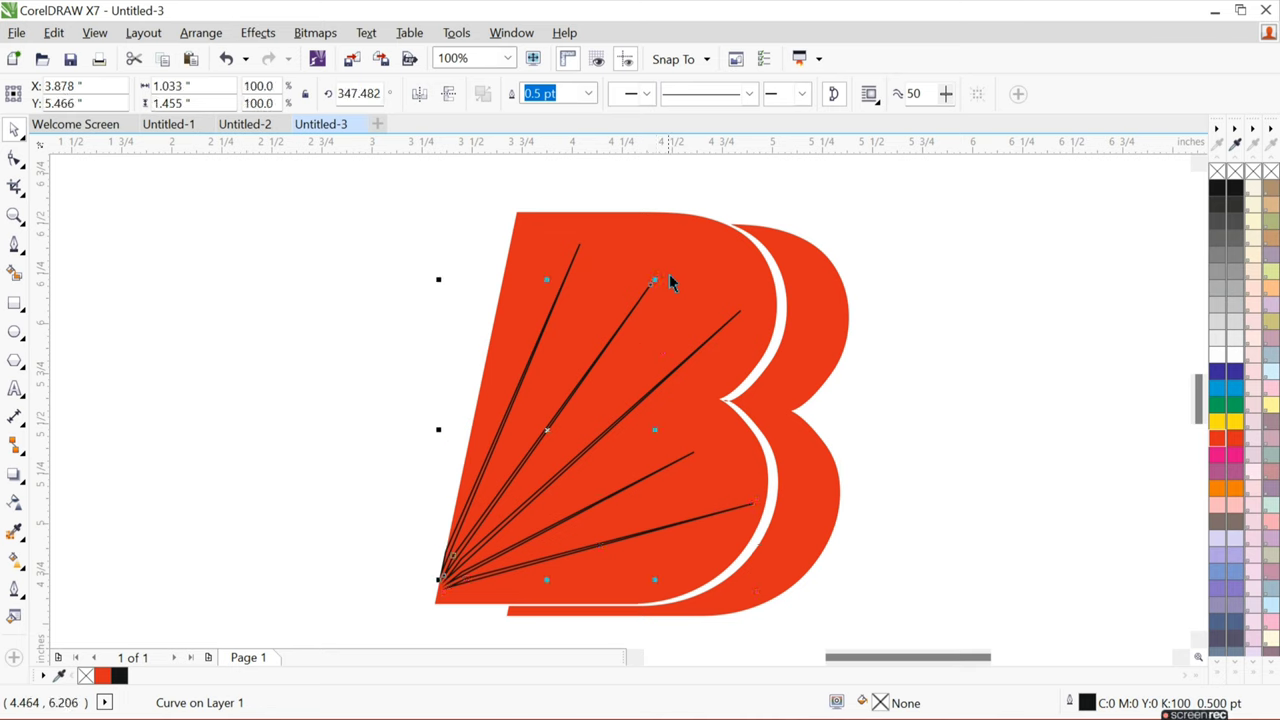
{"action": "left_click_drag", "start_coordinate": [652, 284], "coordinate": [666, 264]}
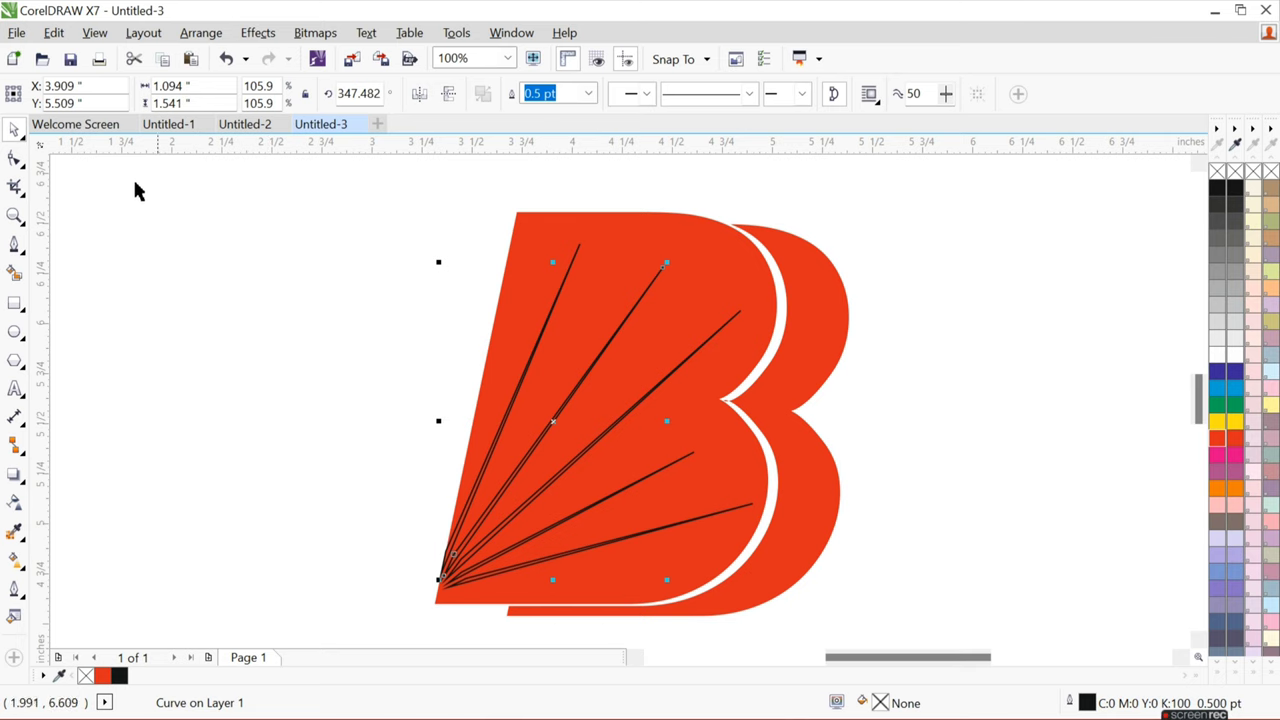
Give the three upper slivers a white fill and a white outline.
{"action": "left_click", "coordinate": [491, 452]}
{"action": "right_click", "coordinate": [1222, 357]}
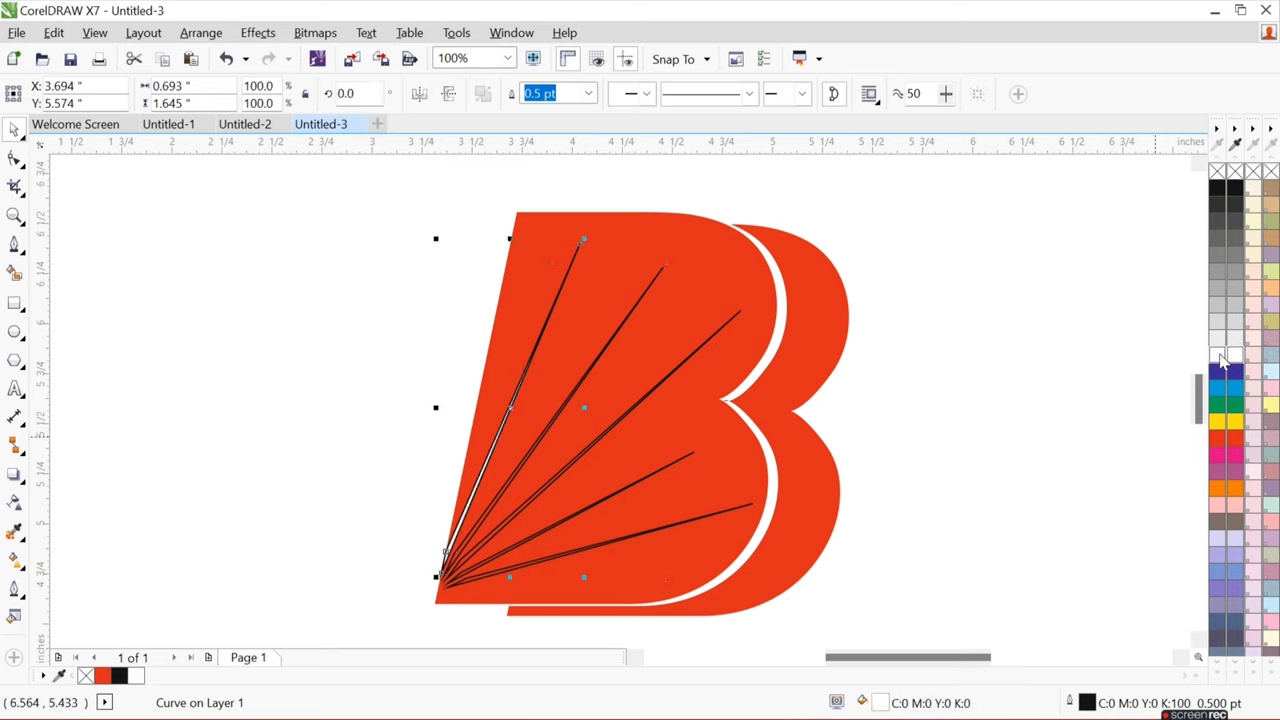
{"action": "left_click", "coordinate": [586, 379]}
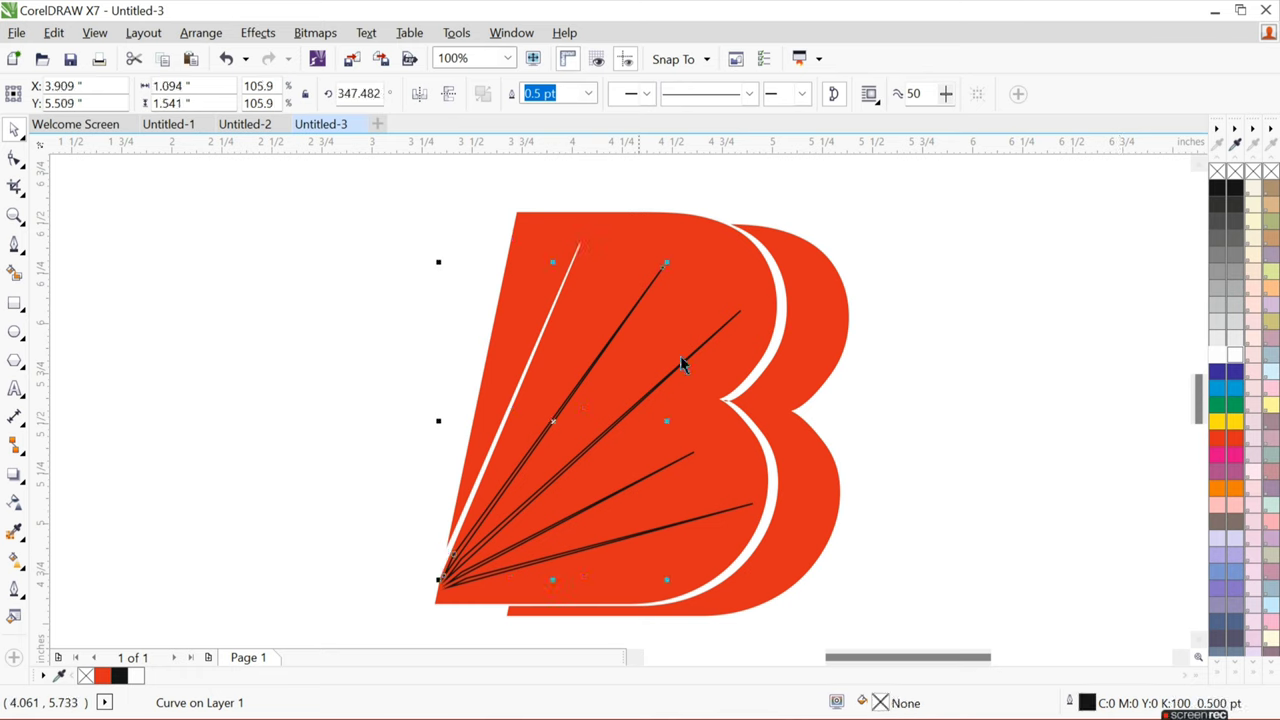
{"action": "right_click", "coordinate": [1221, 357]}
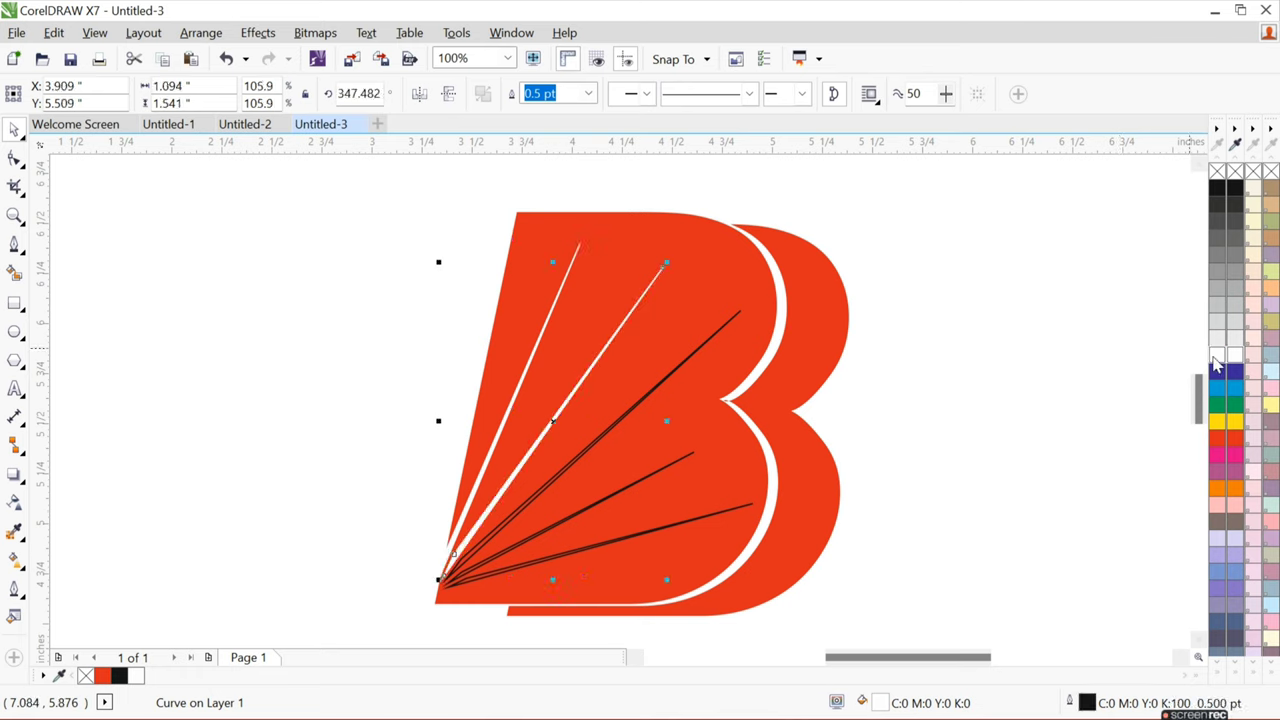
{"action": "left_click", "coordinate": [627, 415]}
{"action": "left_click", "coordinate": [1221, 357]}
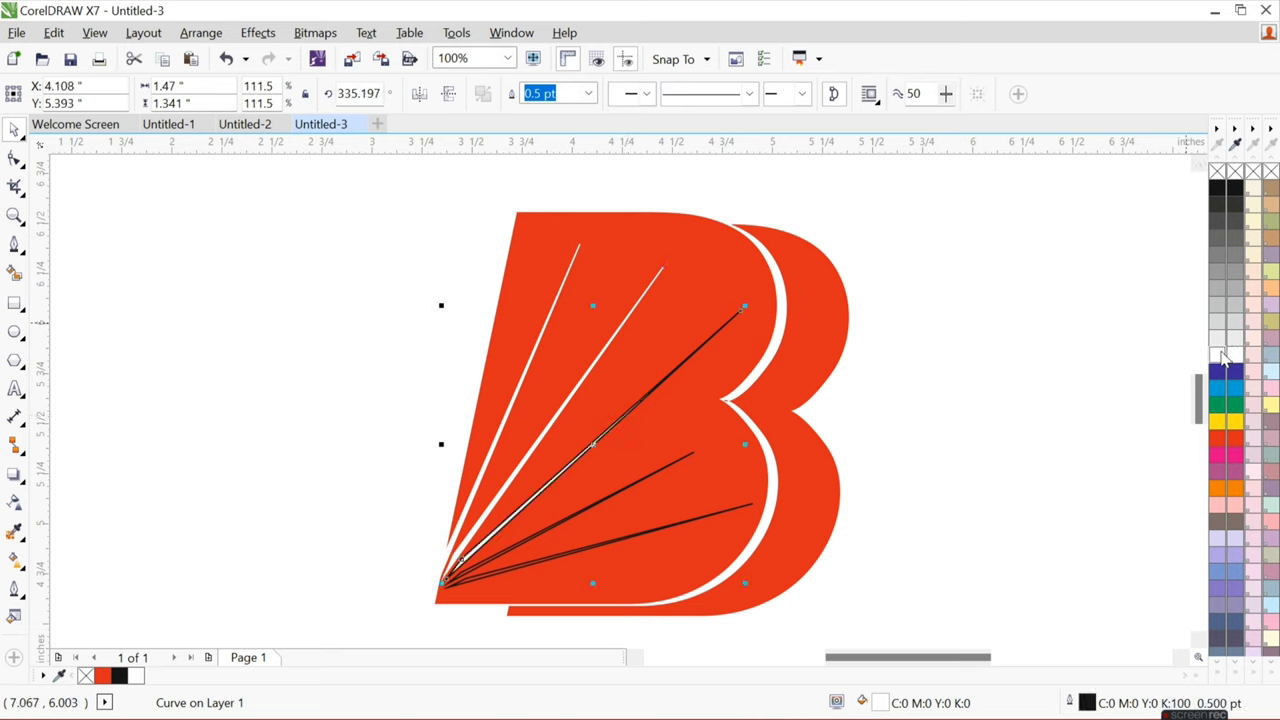
{"action": "right_click", "coordinate": [1221, 357]}
Give the two lower slivers a white fill and a white outline, and clear the selection.
{"action": "left_click", "coordinate": [628, 487]}
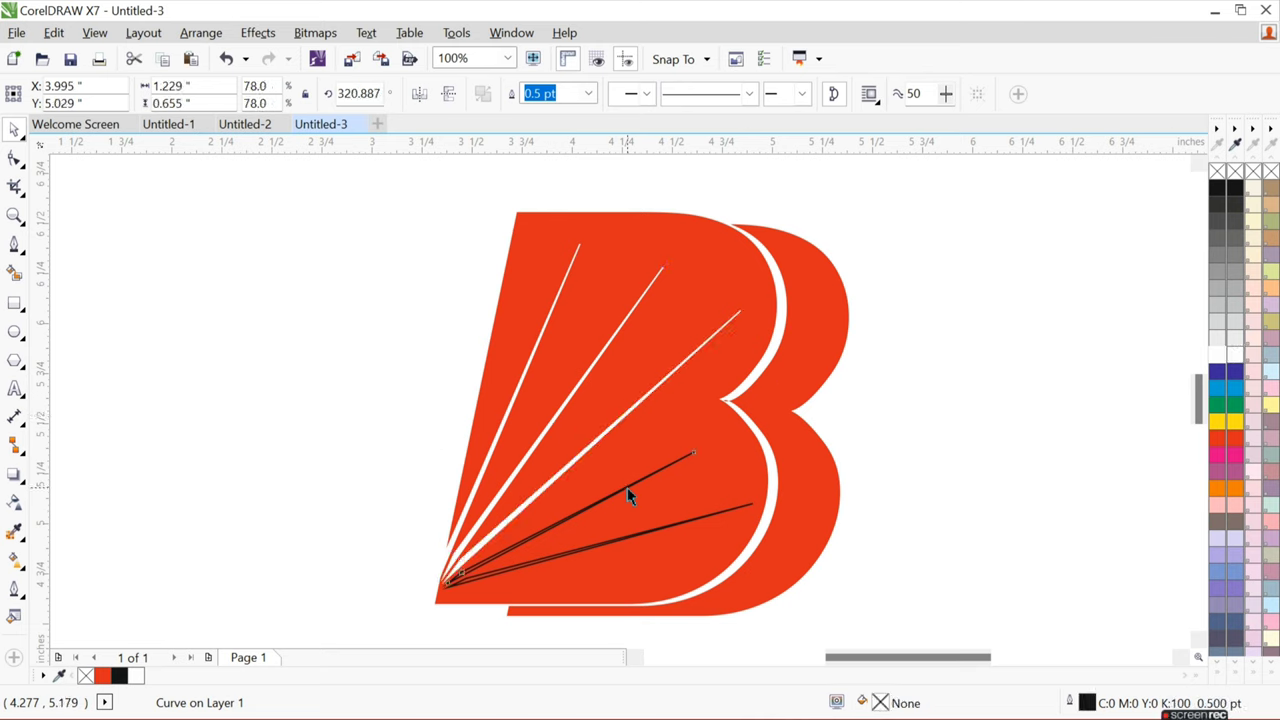
{"action": "left_click", "coordinate": [1217, 360]}
{"action": "right_click", "coordinate": [1217, 360]}
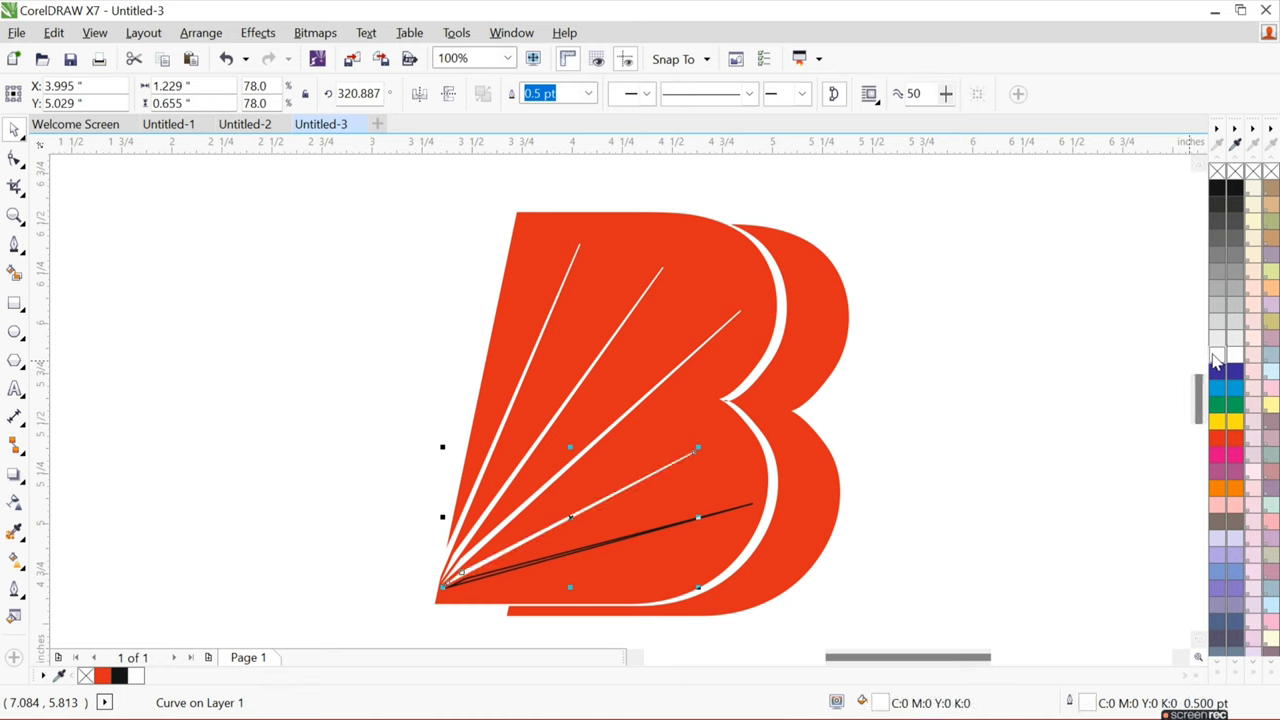
{"action": "left_click", "coordinate": [622, 547]}
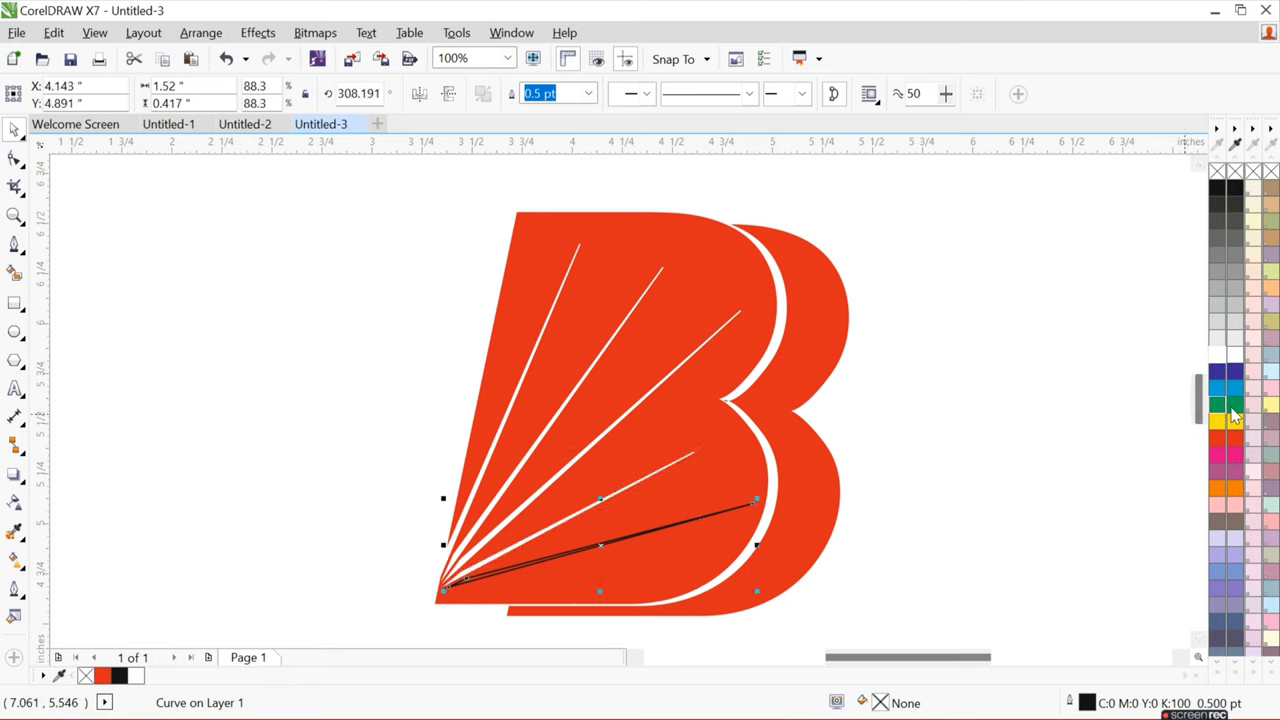
{"action": "left_click", "coordinate": [1218, 365]}
{"action": "right_click", "coordinate": [1218, 366]}
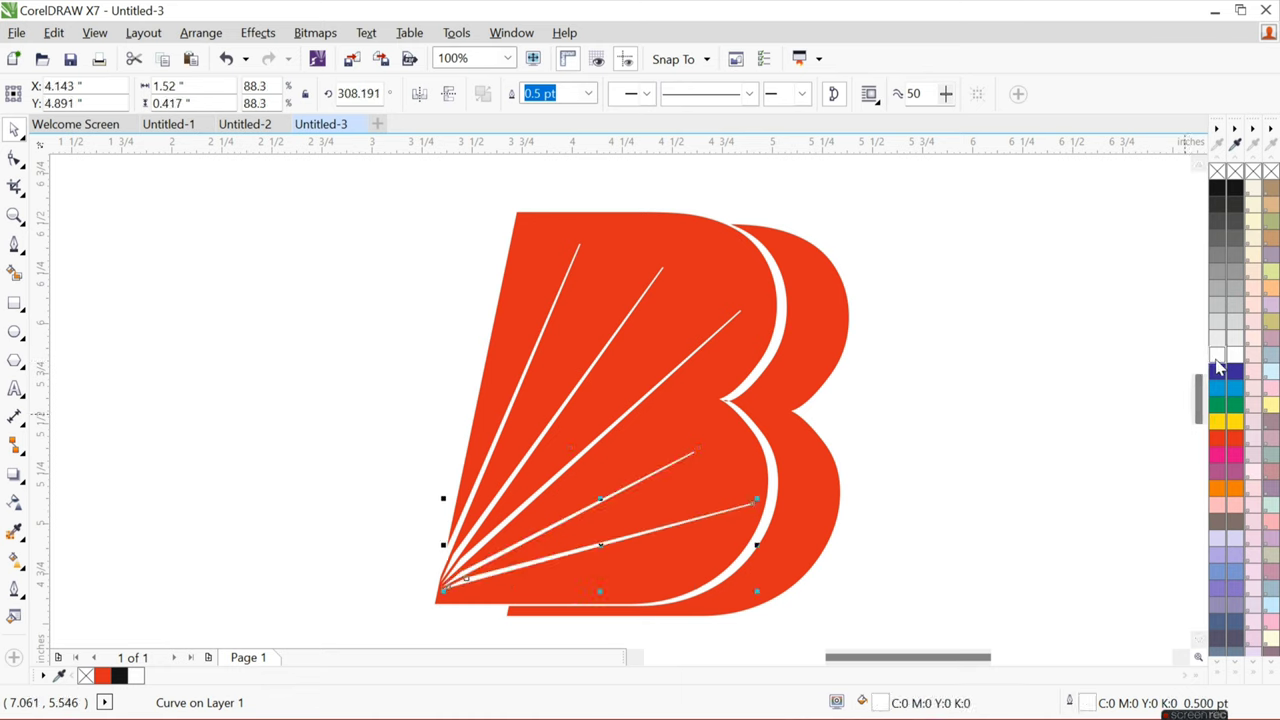
{"action": "left_click", "coordinate": [1013, 454]}
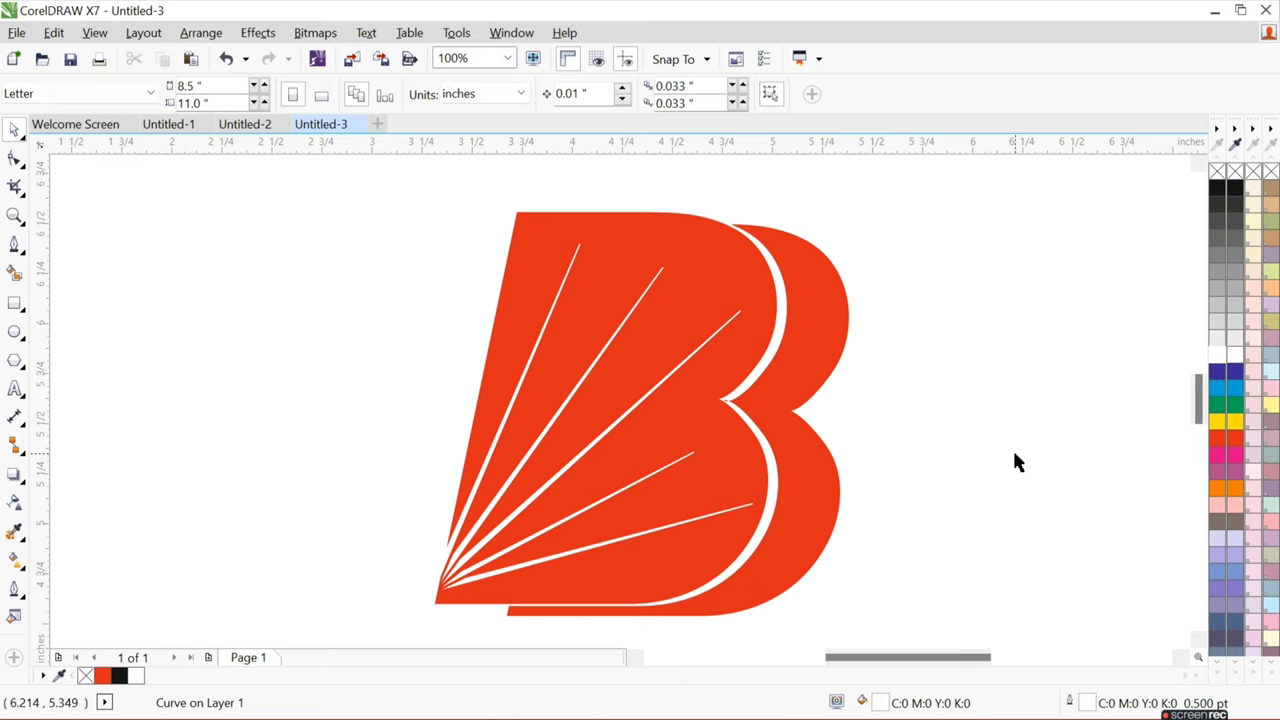
Draw a circle about 0.44 inches across and place it over the B's lower-left corner at about X 3.497, Y 4.69 inches.
{"action": "left_click", "coordinate": [14, 332]}
{"action": "left_click_drag", "start_coordinate": [205, 300], "coordinate": [293, 392]}
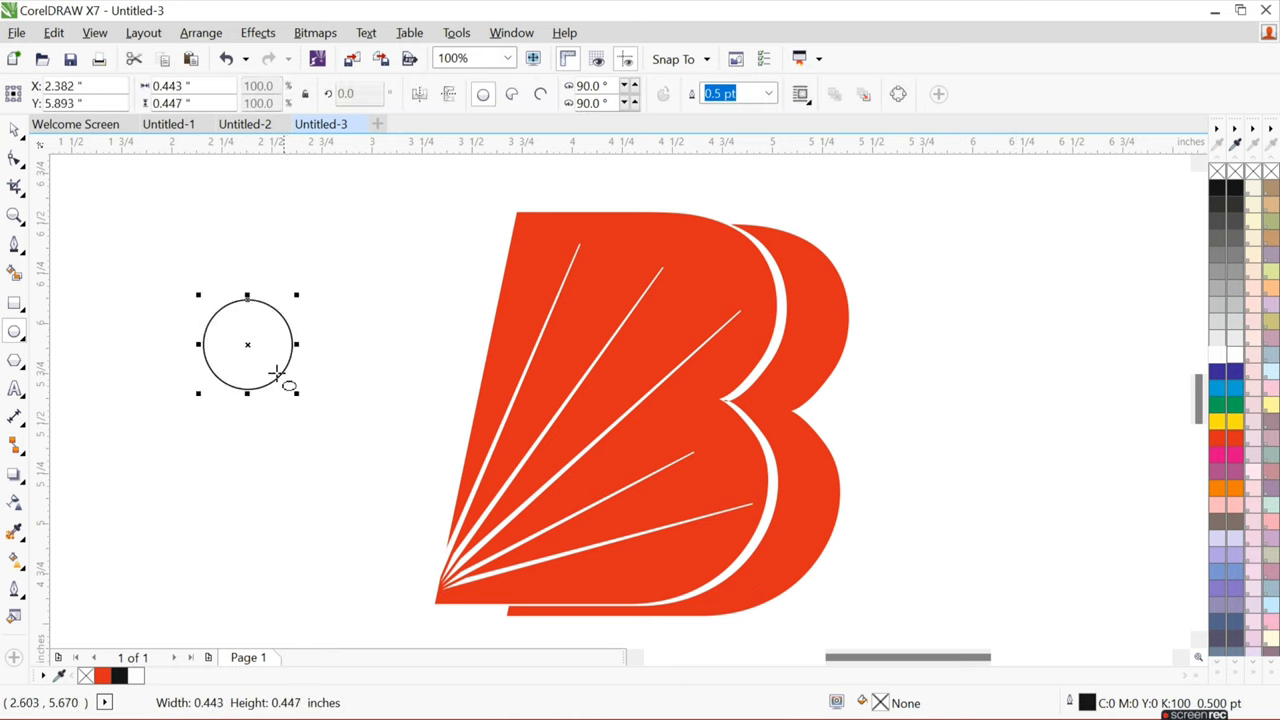
{"action": "left_click_drag", "start_coordinate": [248, 347], "coordinate": [468, 601]}
{"action": "left_click_drag", "start_coordinate": [465, 580], "coordinate": [470, 585]}
{"action": "left_click", "coordinate": [12, 130]}
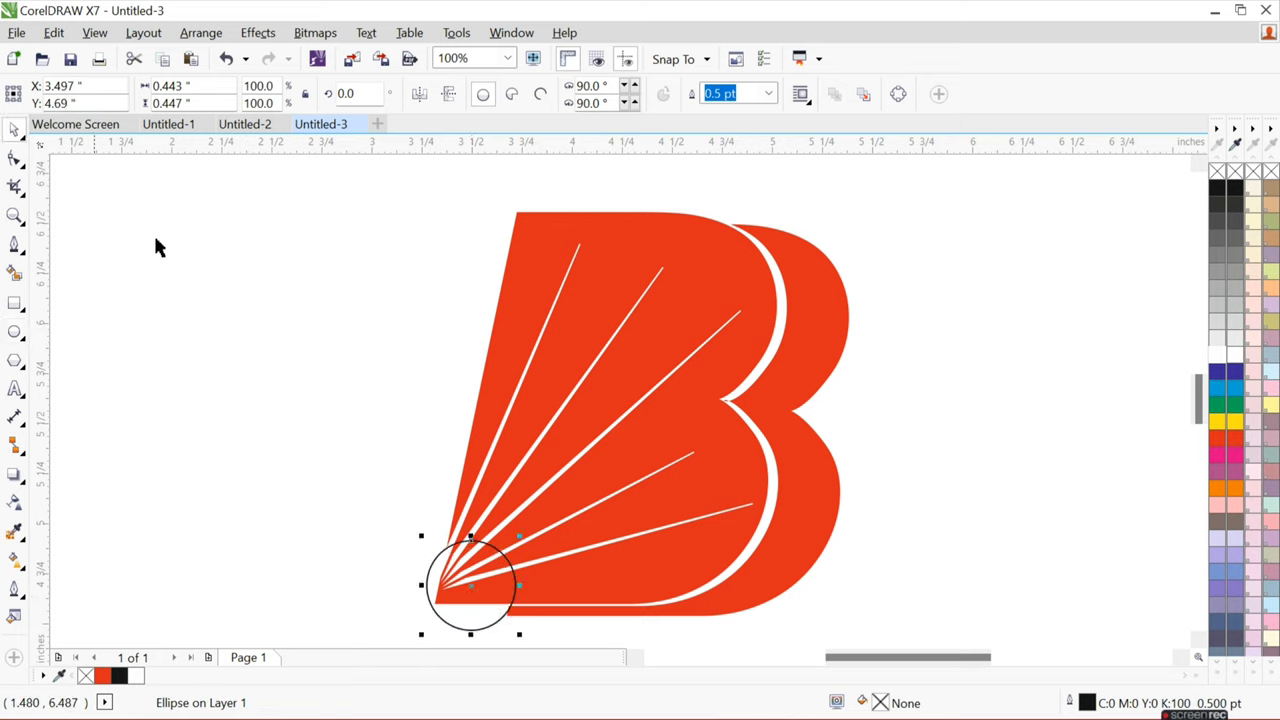
Enlarge the corner circle to about 0.56 inches across, centred near X 3.501, Y 4.682, and make its fill and outline white.
{"action": "left_click_drag", "start_coordinate": [522, 640], "coordinate": [531, 643]}
{"action": "left_click_drag", "start_coordinate": [480, 531], "coordinate": [468, 525]}
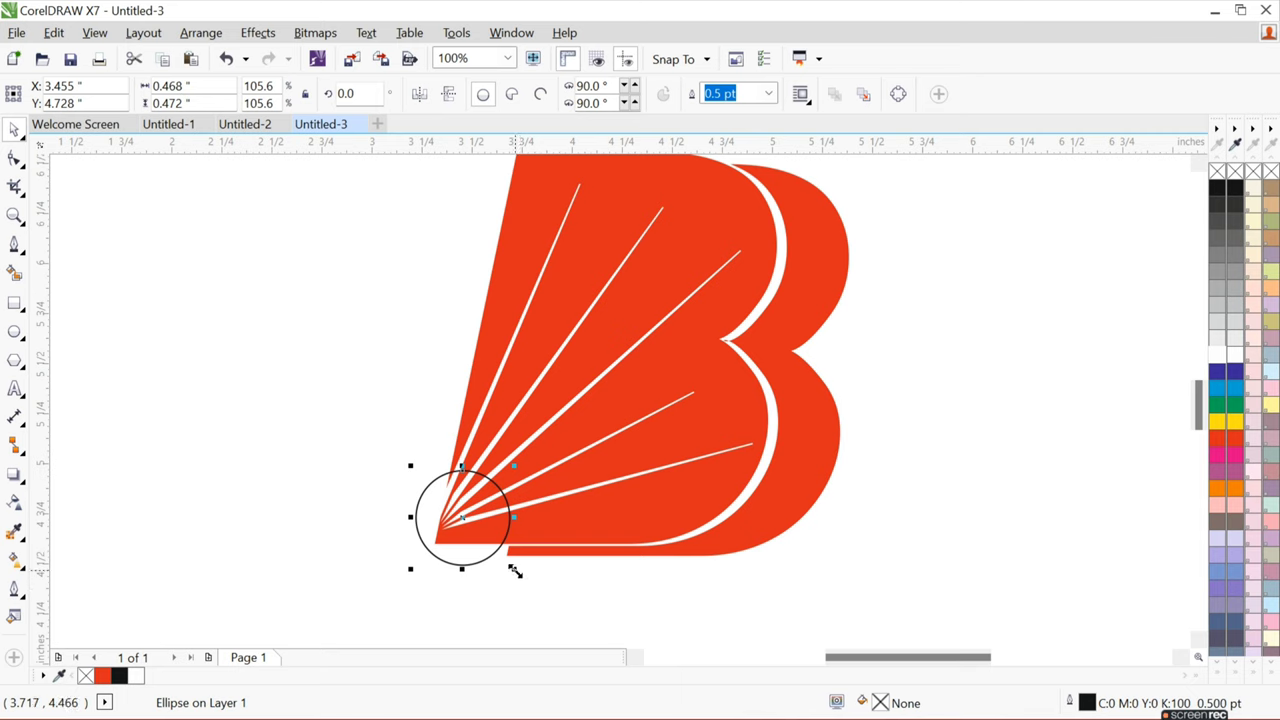
{"action": "left_click_drag", "start_coordinate": [515, 570], "coordinate": [534, 590]}
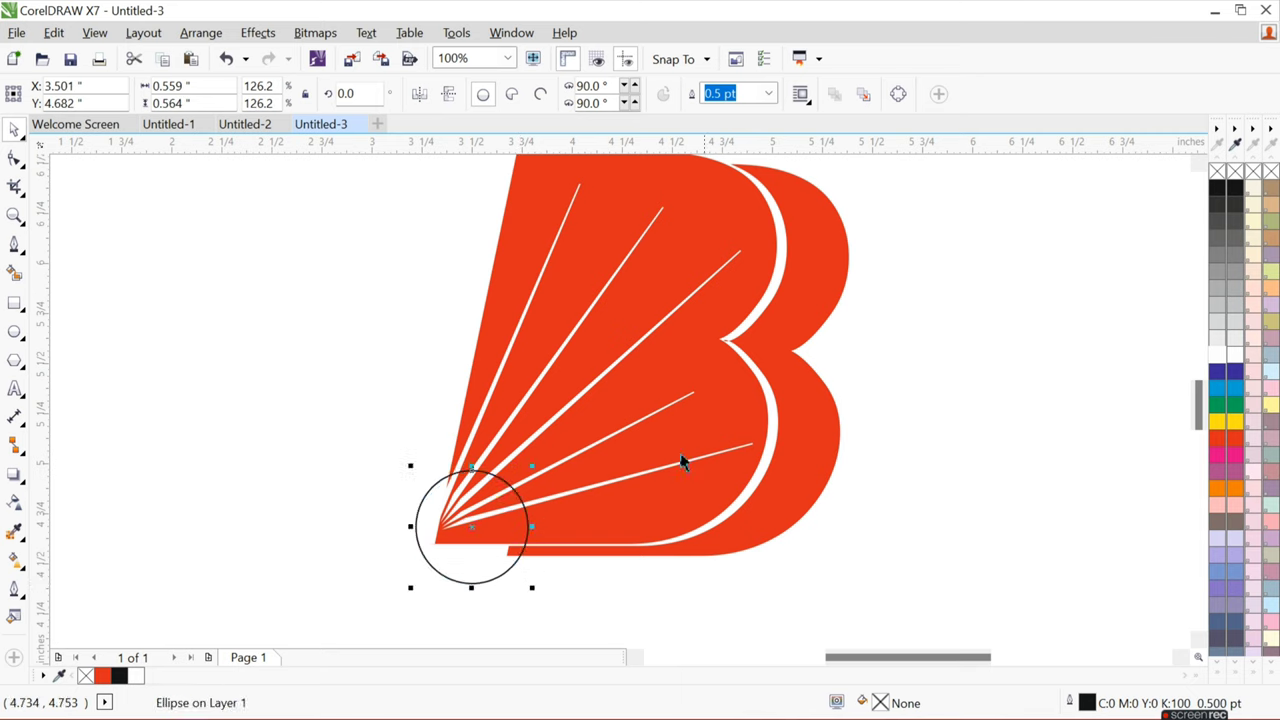
{"action": "left_click", "coordinate": [1222, 356]}
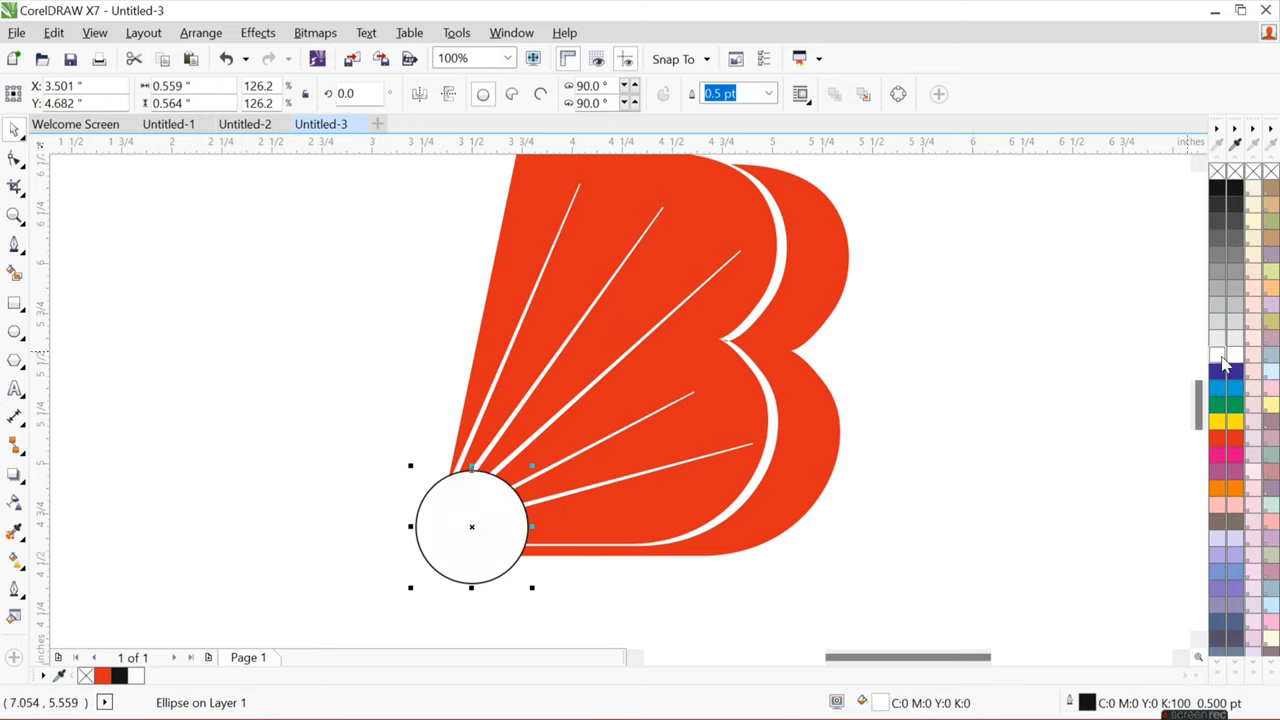
{"action": "right_click", "coordinate": [1222, 358]}
{"action": "left_click", "coordinate": [1069, 356]}
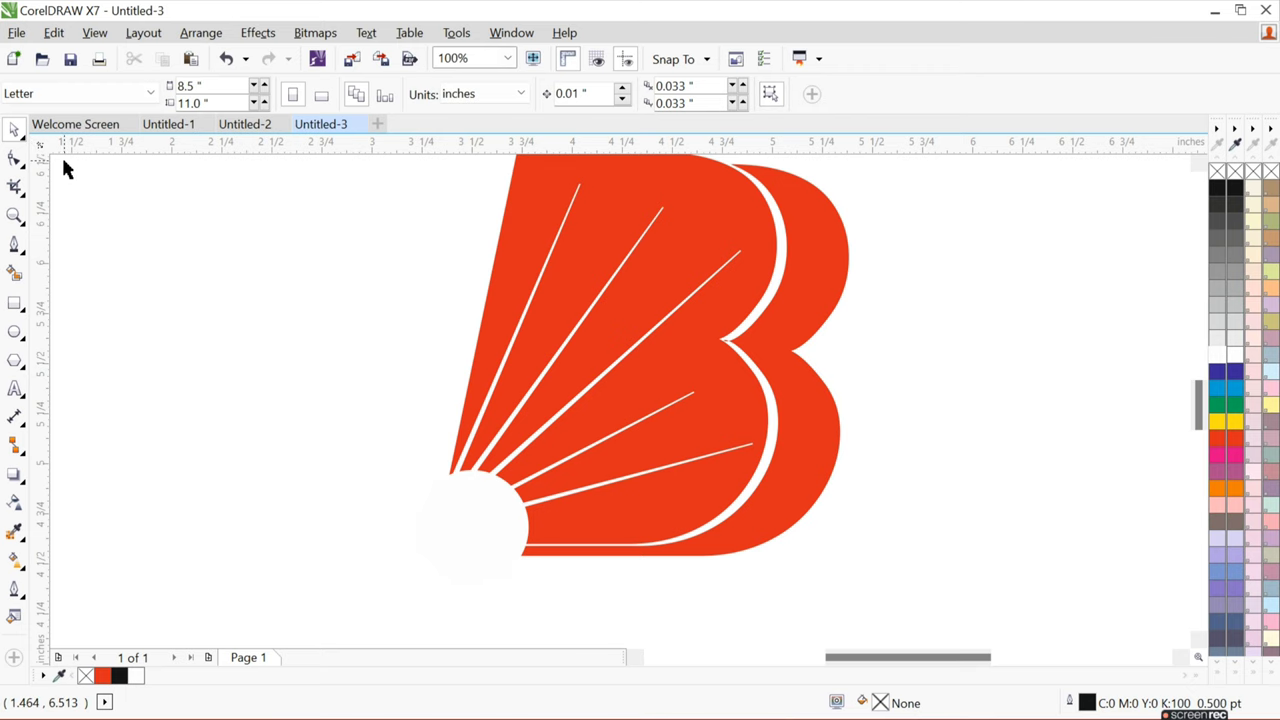
Group all the pieces of the B logo and scale the group down slightly from its upper-left corner.
{"action": "scroll", "coordinate": [61, 154], "scroll_direction": "up", "scroll_amount": 1}
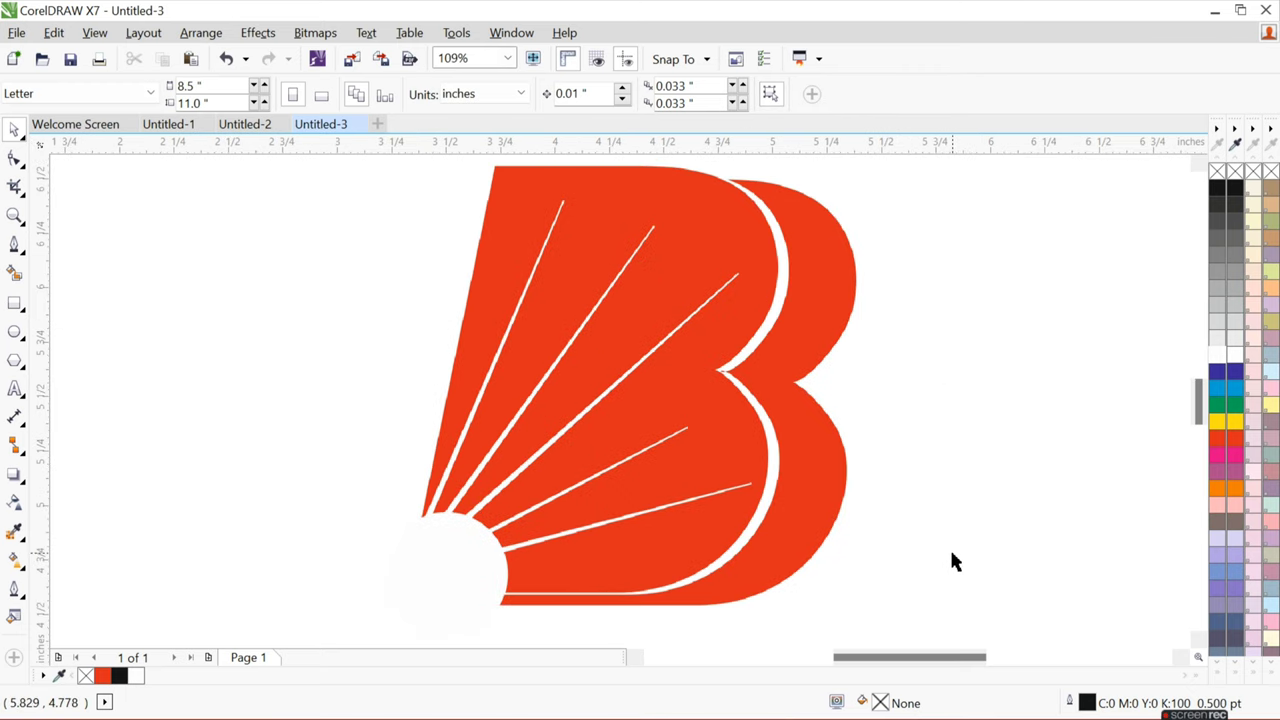
{"action": "scroll", "coordinate": [951, 549], "scroll_direction": "down", "scroll_amount": 1}
{"action": "scroll", "coordinate": [1033, 558], "scroll_direction": "down", "scroll_amount": 2}
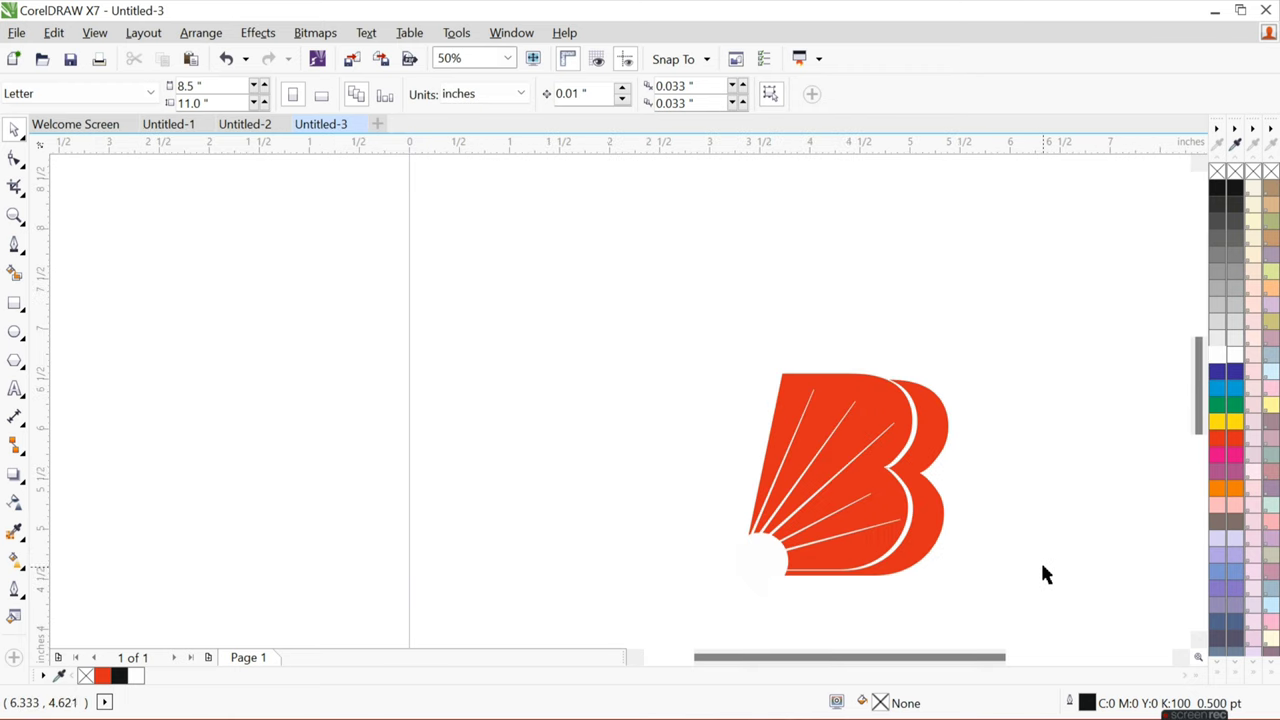
{"action": "scroll", "coordinate": [1041, 562], "scroll_direction": "up", "scroll_amount": 3}
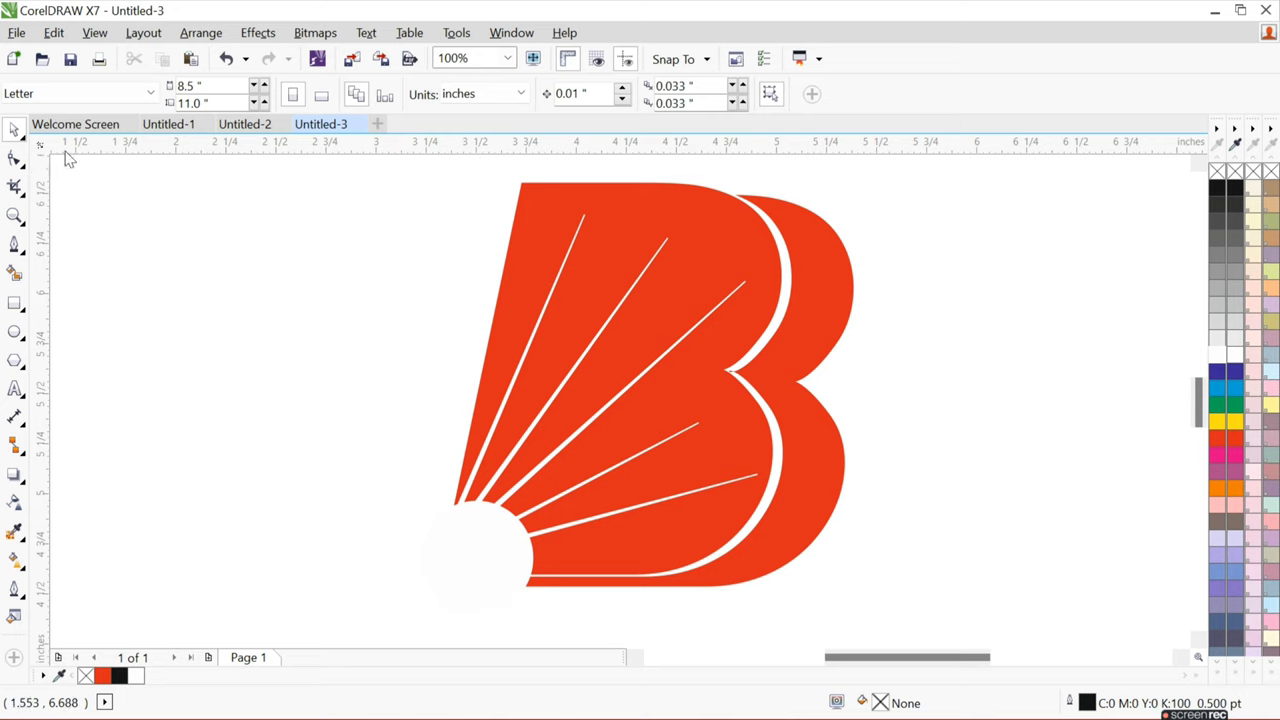
{"action": "left_click_drag", "start_coordinate": [368, 166], "coordinate": [913, 616]}
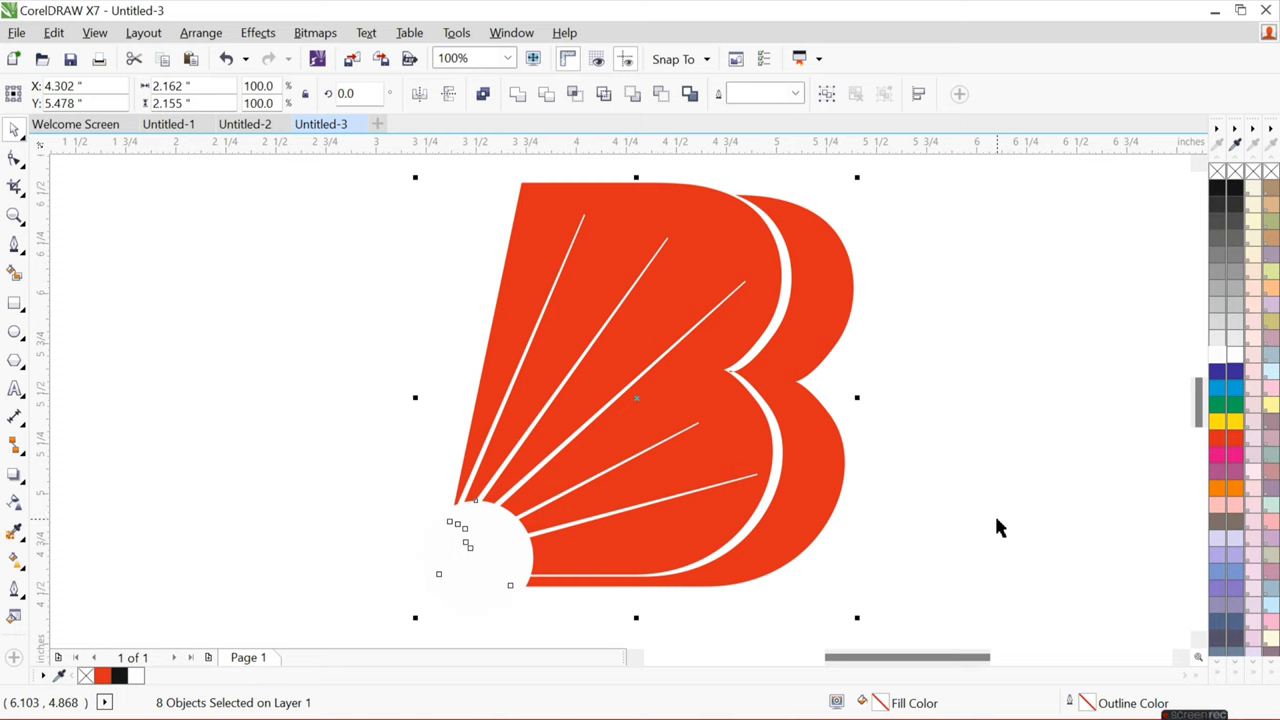
{"action": "key", "text": "ctrl+g"}
{"action": "left_click_drag", "start_coordinate": [857, 617], "coordinate": [840, 580]}
{"action": "left_click", "coordinate": [892, 507]}
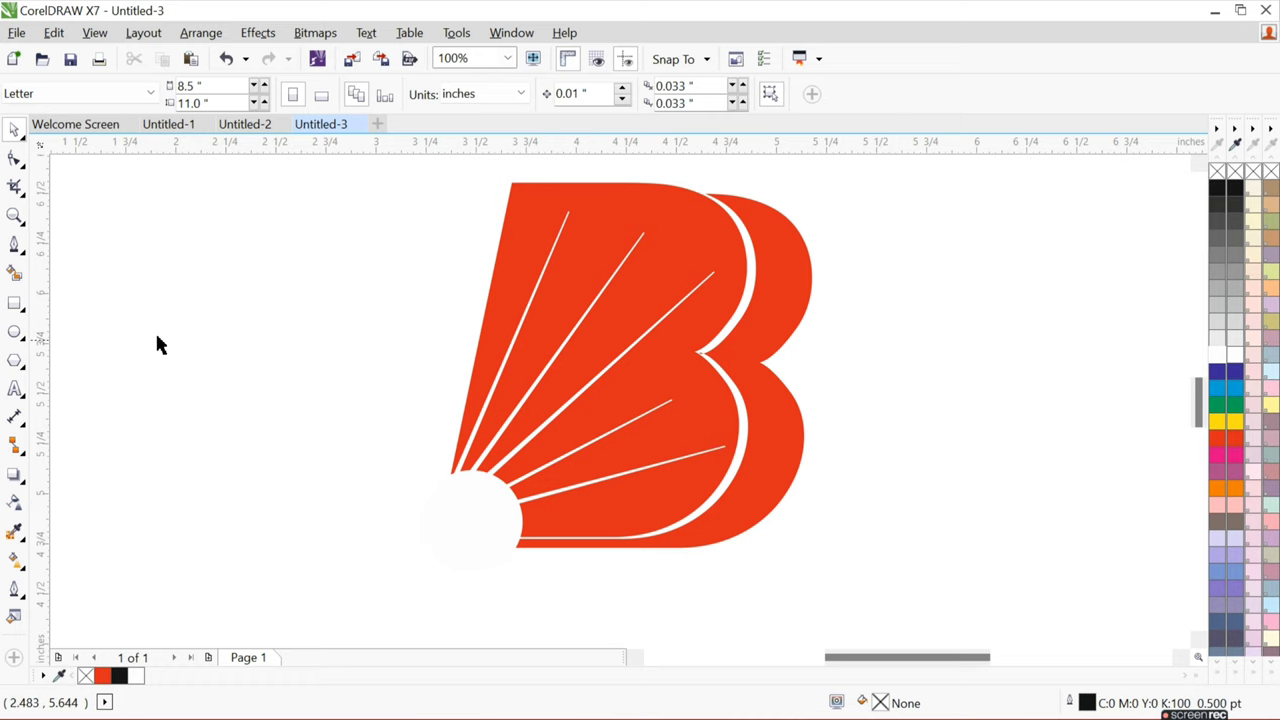
Add the artistic text "BANK OF BARODA" and place it below the B logo, centred at about X 4.29, Y 4.45 inches.
{"action": "left_click", "coordinate": [14, 388]}
{"action": "left_click", "coordinate": [274, 600]}
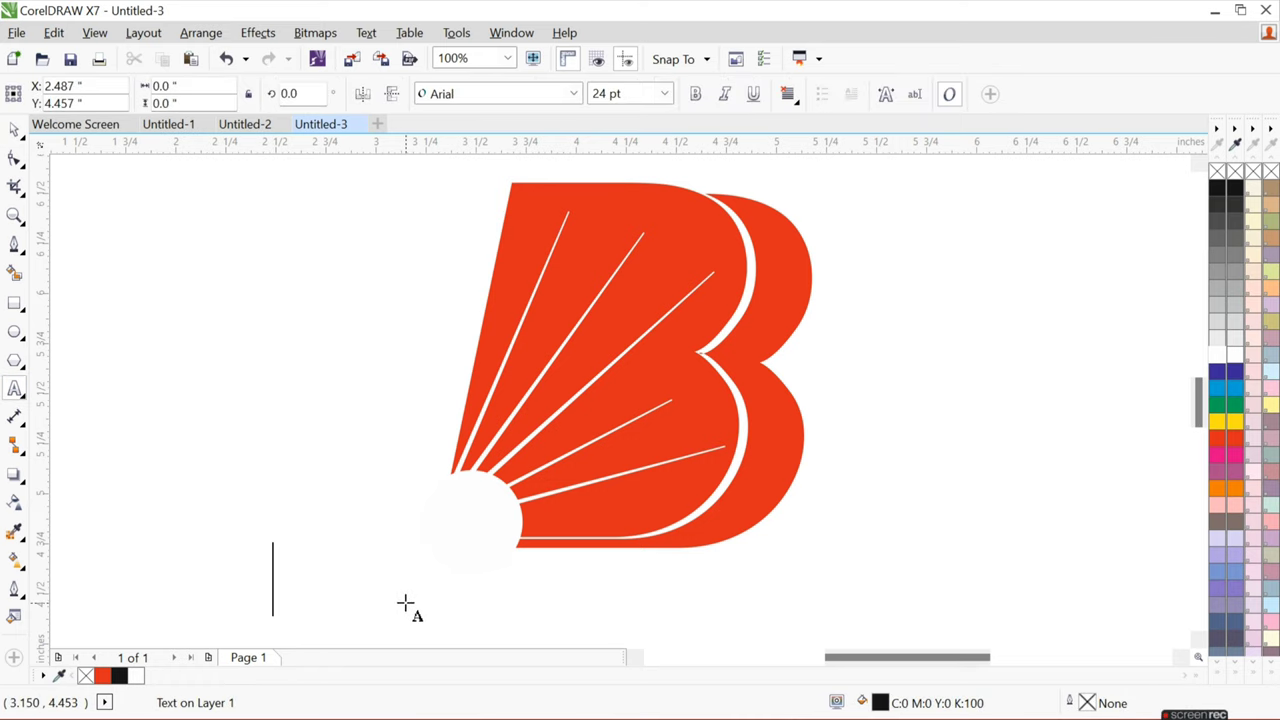
{"action": "type", "text": "BAN"}
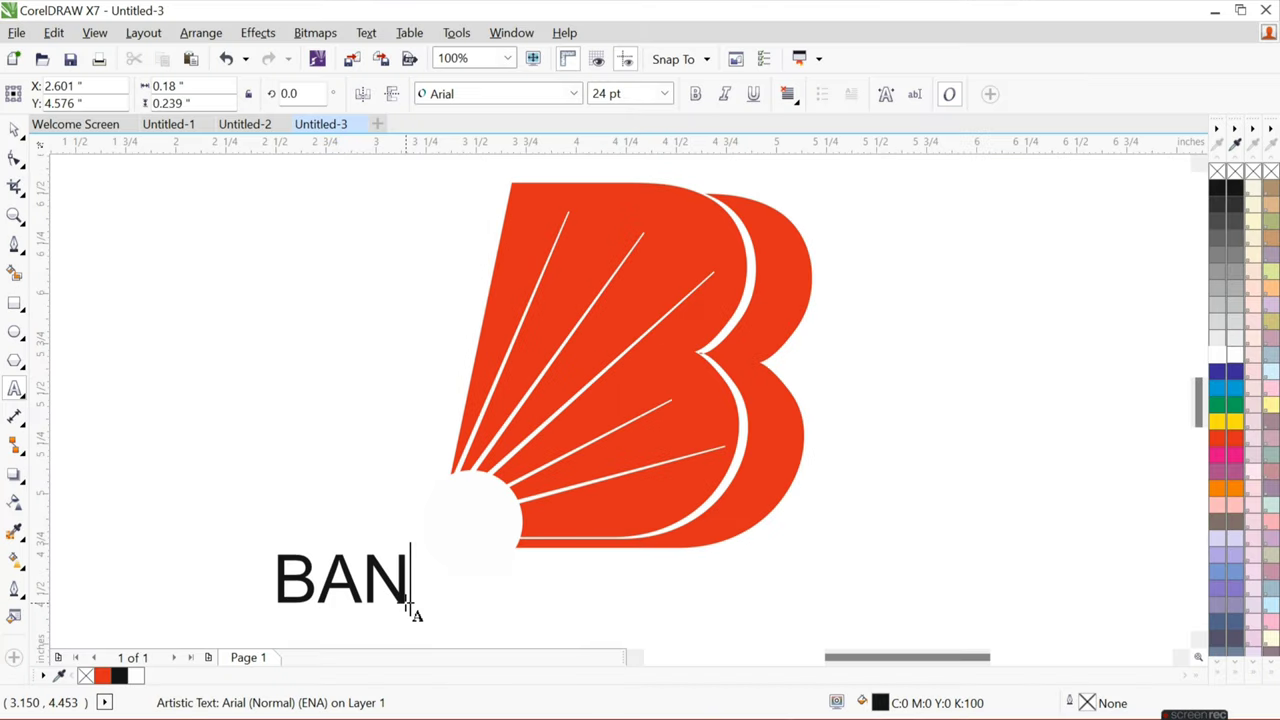
{"action": "type", "text": "K OF"}
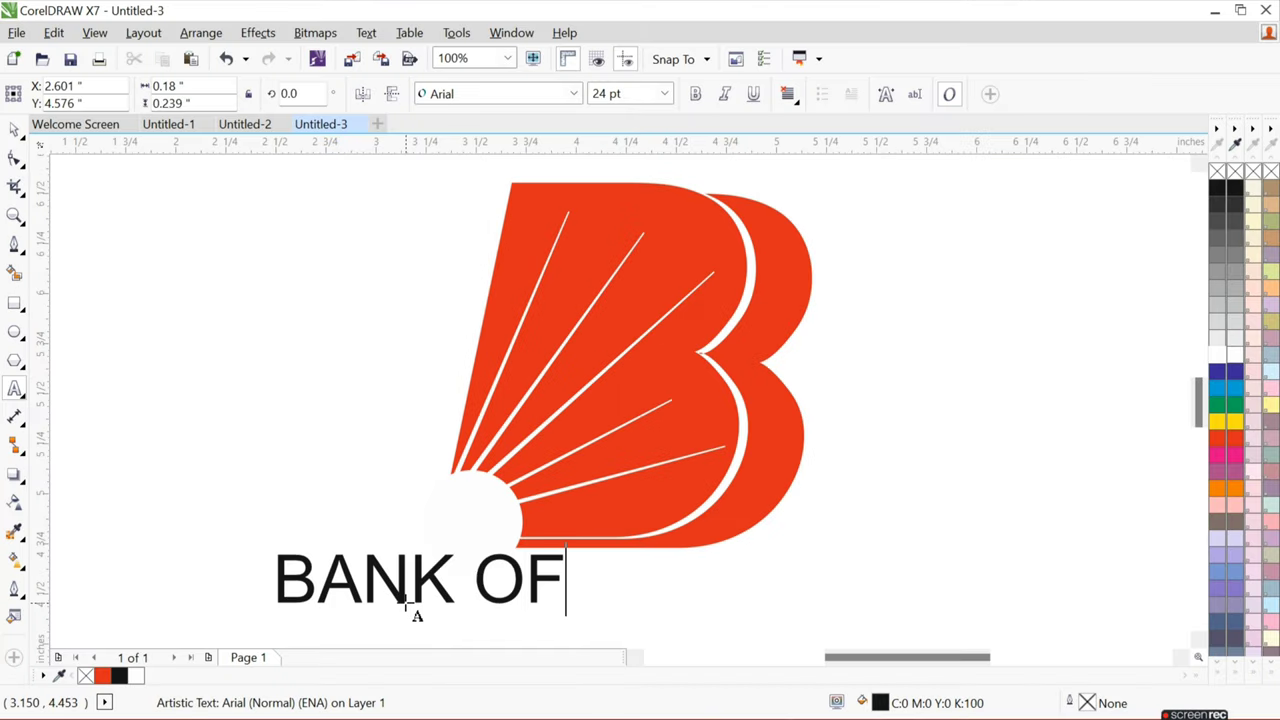
{"action": "type", "text": " BAR"}
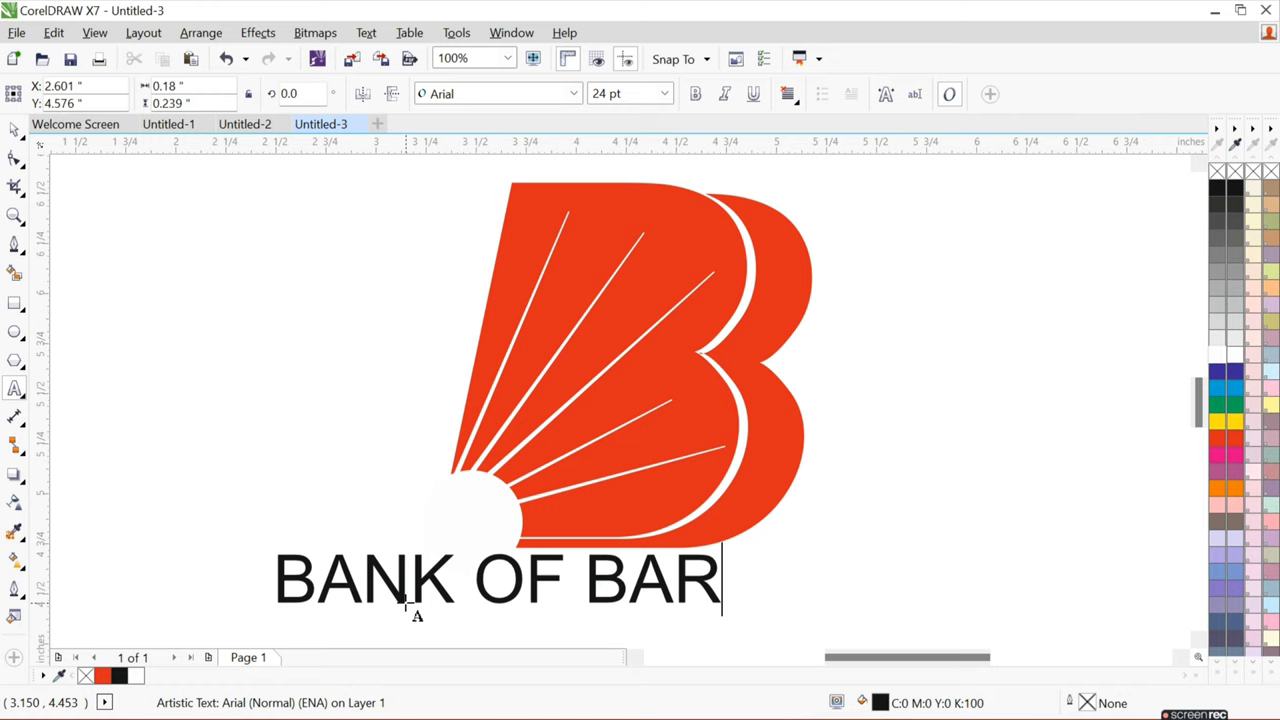
{"action": "type", "text": "ODA"}
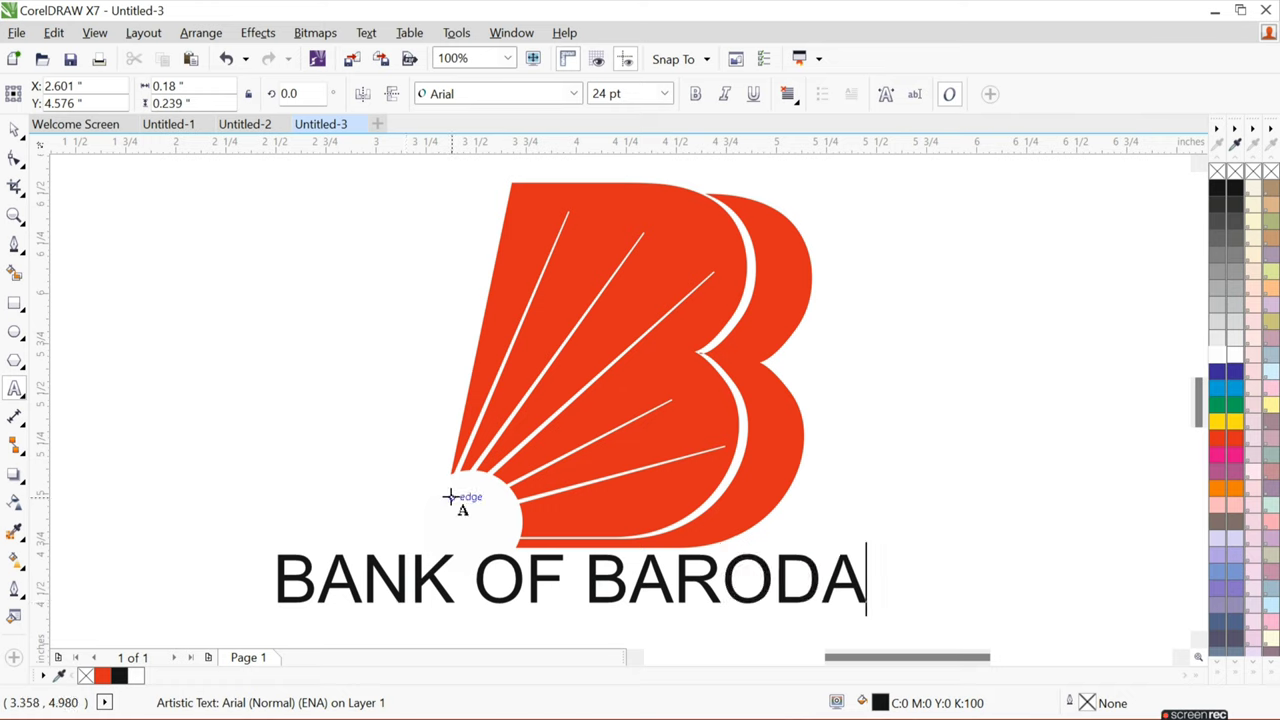
{"action": "left_click", "coordinate": [14, 128]}
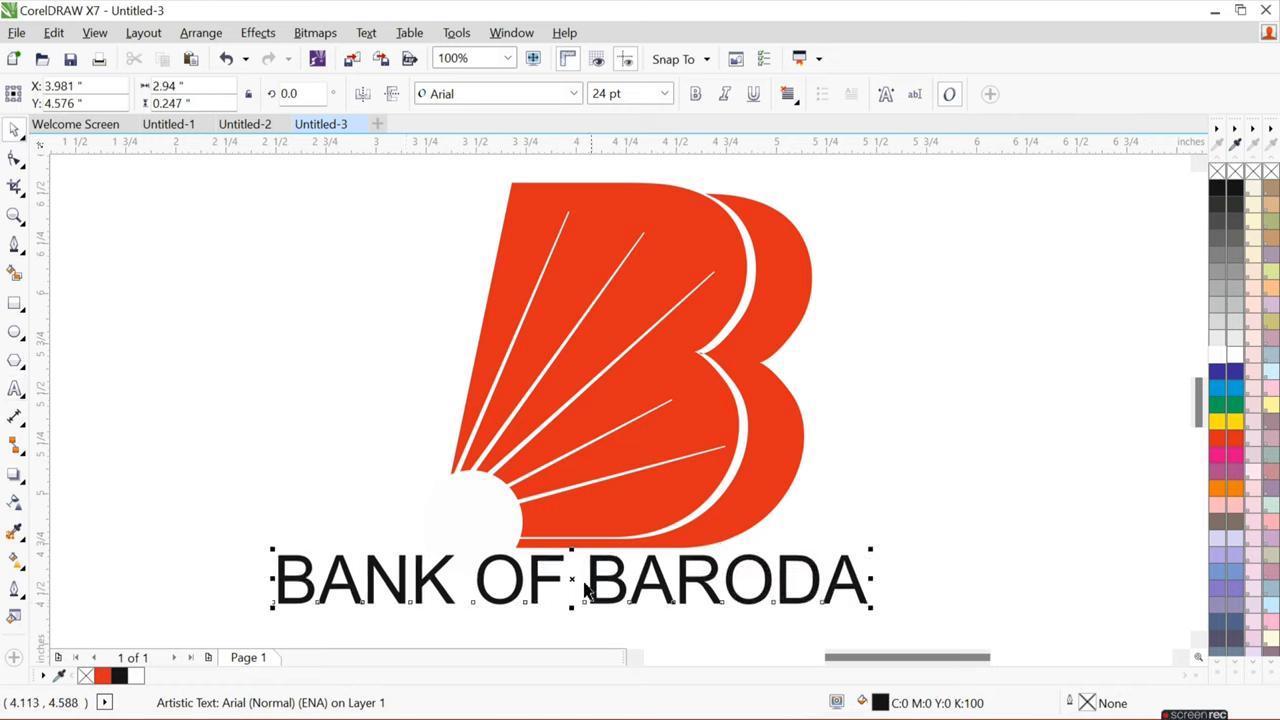
{"action": "left_click_drag", "start_coordinate": [573, 581], "coordinate": [638, 601]}
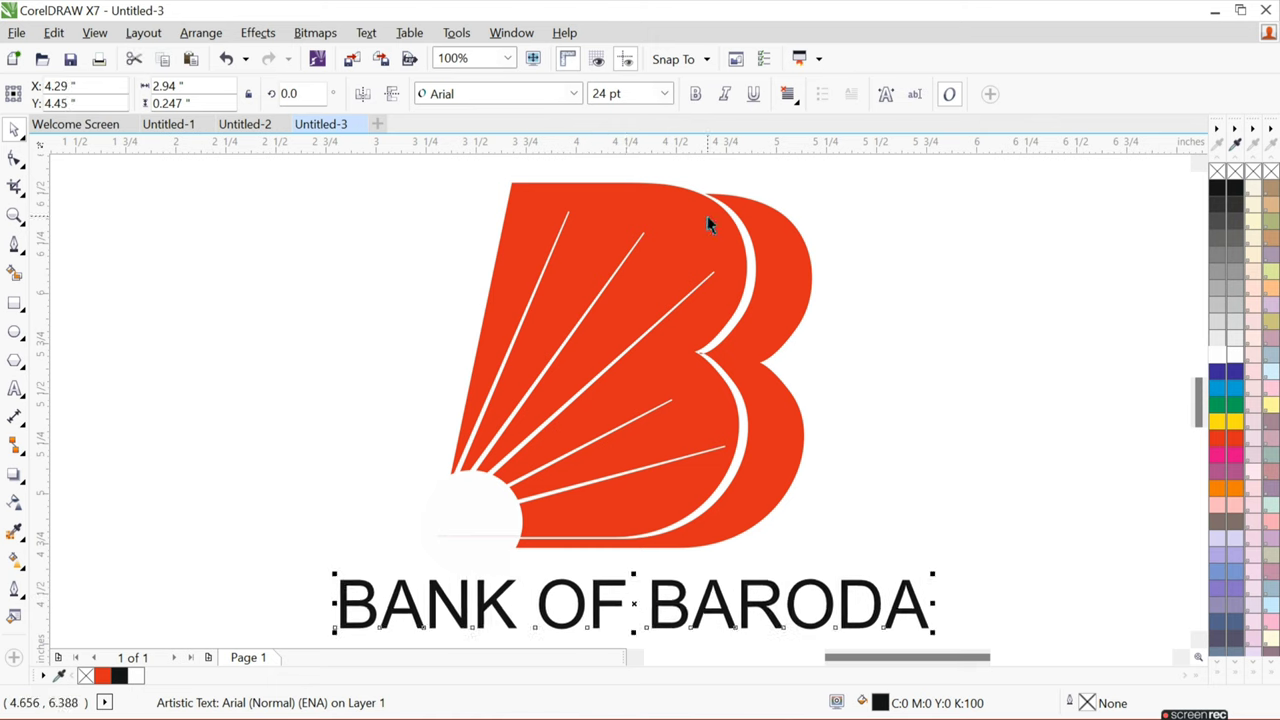
Make the "BANK OF BARODA" text bold and italic, fill it with the logo's red, and clear the selection.
{"action": "left_click", "coordinate": [695, 95]}
{"action": "left_click", "coordinate": [721, 98]}
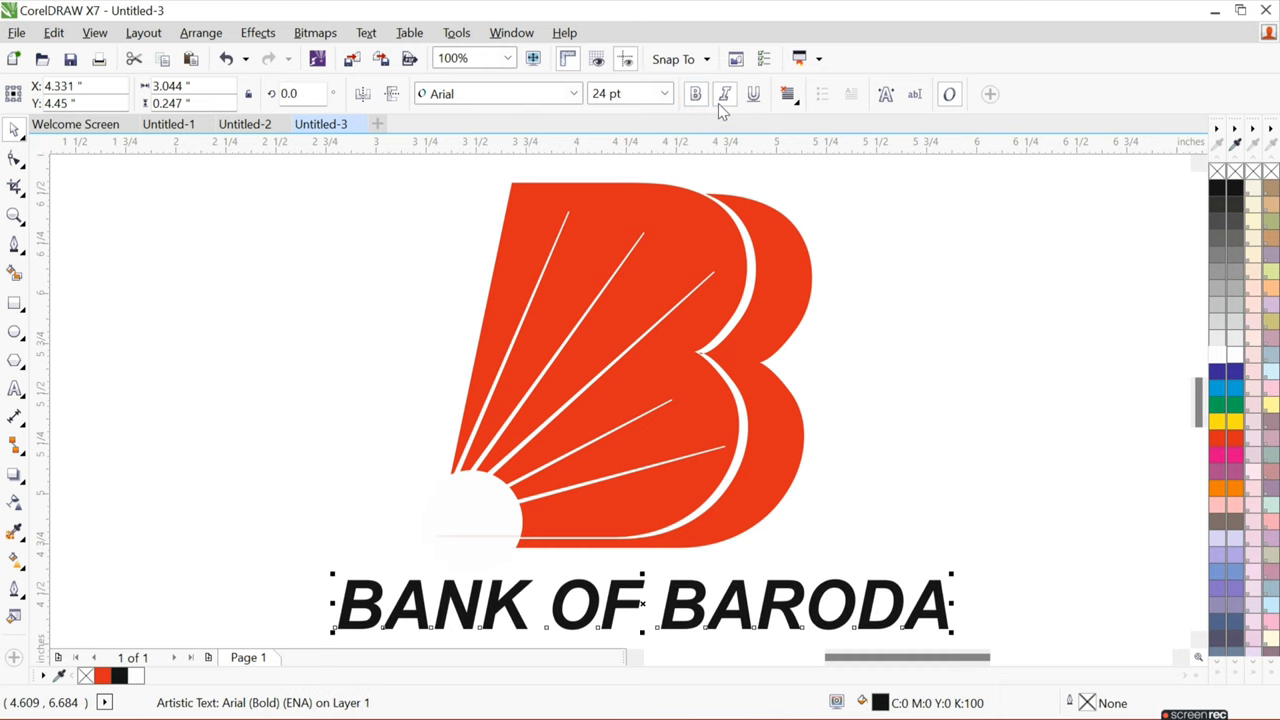
{"action": "left_click", "coordinate": [1218, 440]}
{"action": "left_click", "coordinate": [1124, 425]}
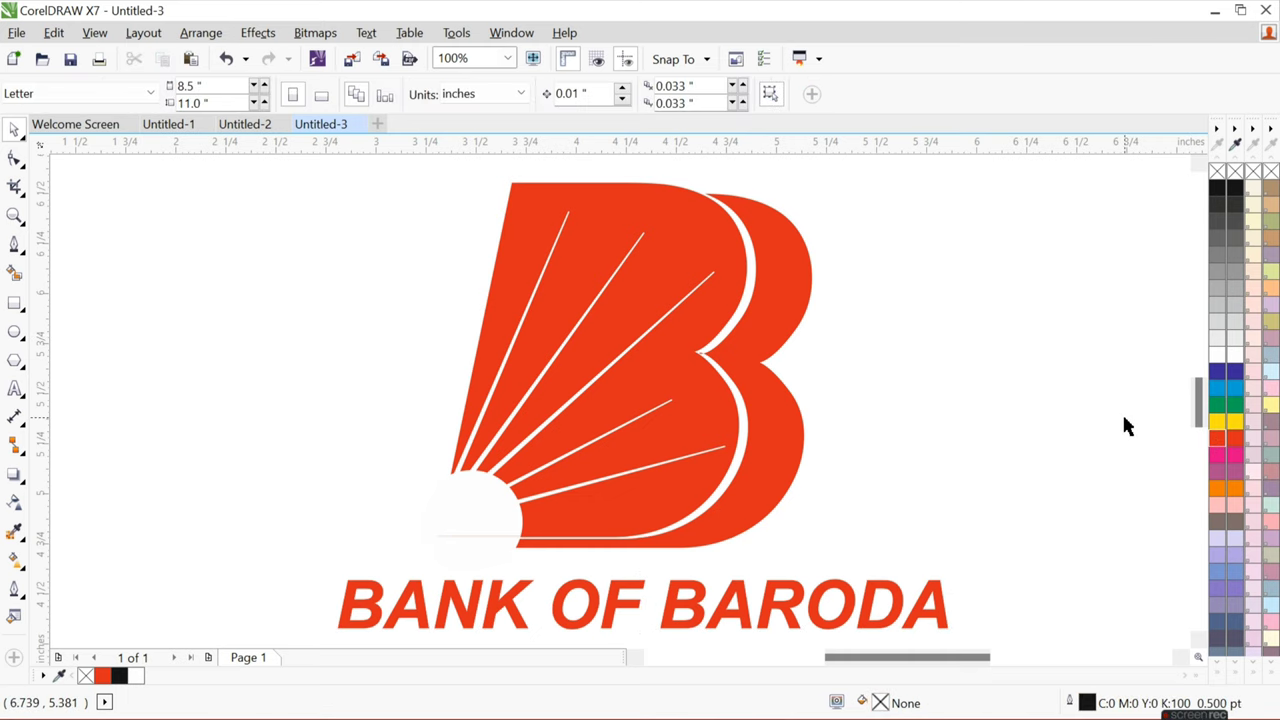